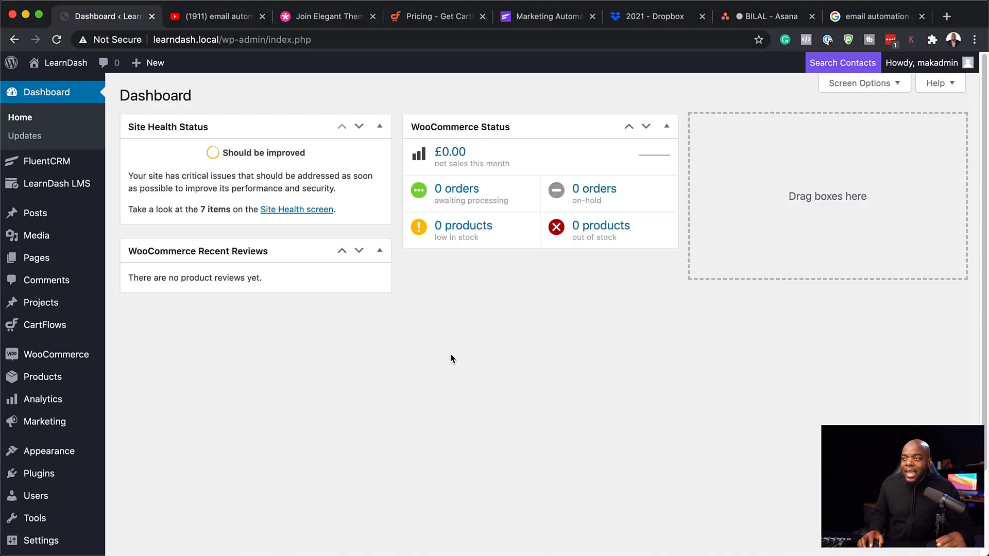
Go from the FluentCRM Dashboard to the Automations tab, which shows No Data.
mouse_move(40, 165)
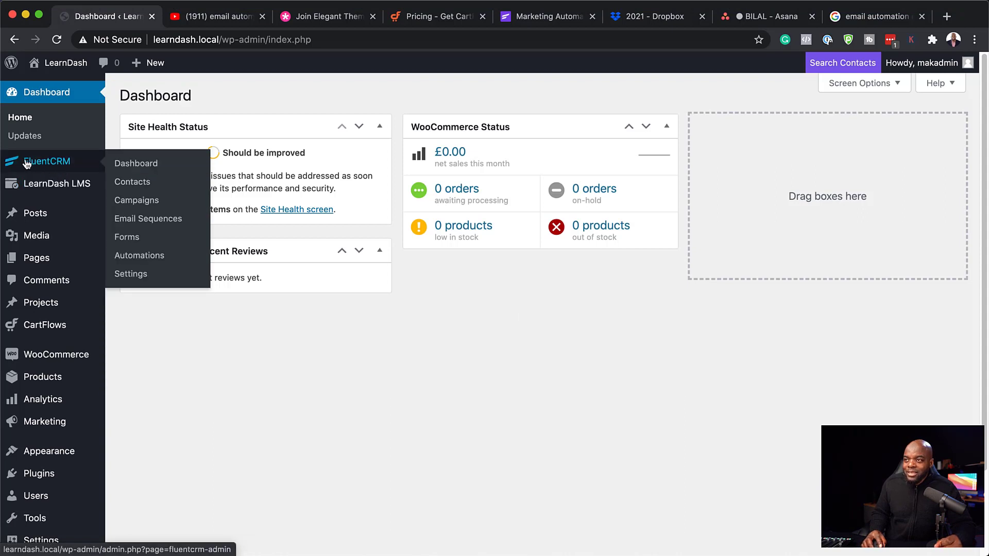
click(140, 169)
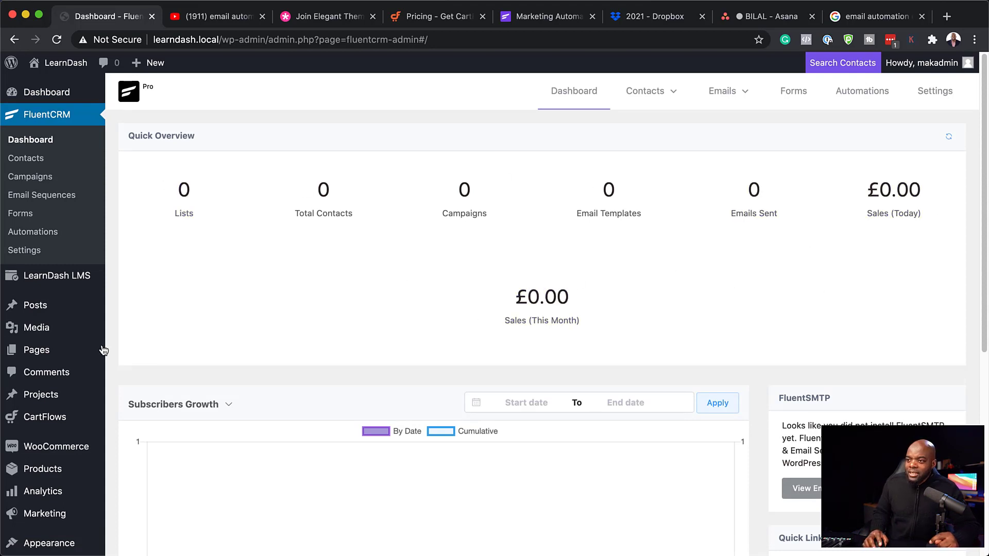
mouse_move(55, 450)
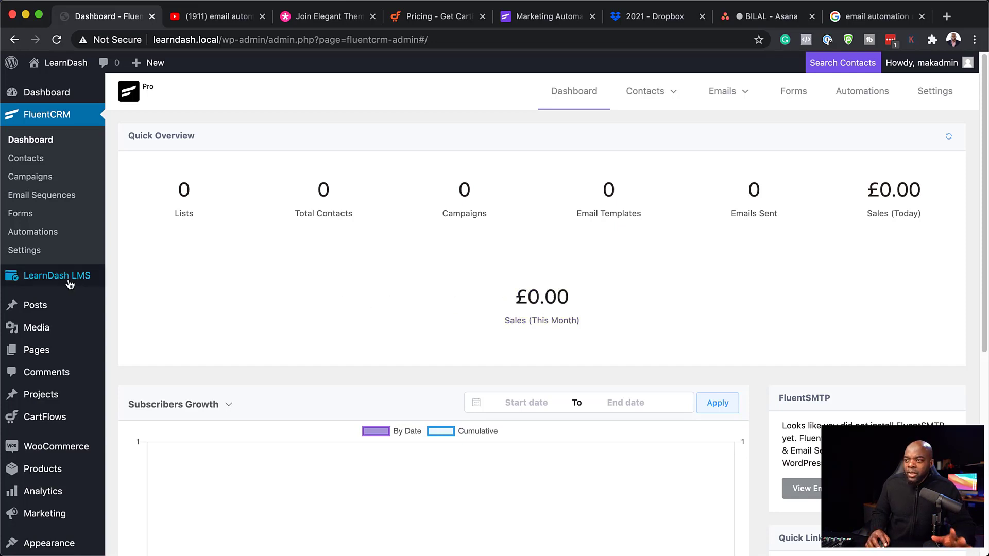
mouse_move(69, 284)
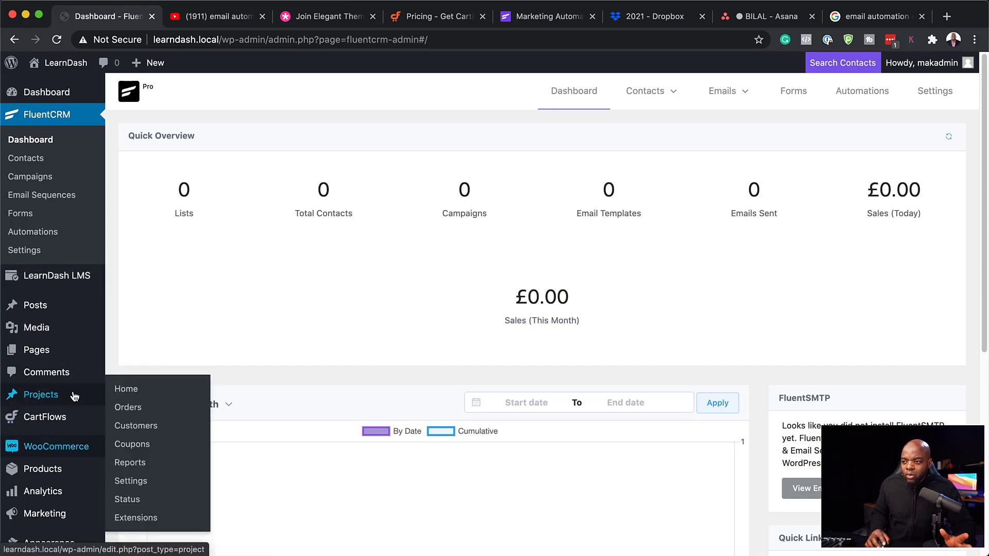
click(864, 94)
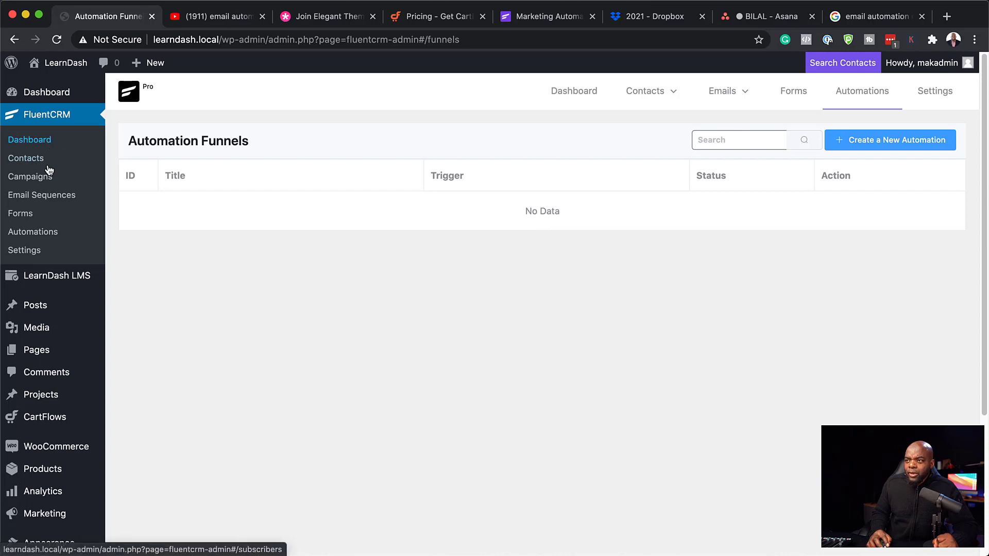
mouse_move(54, 281)
click(136, 300)
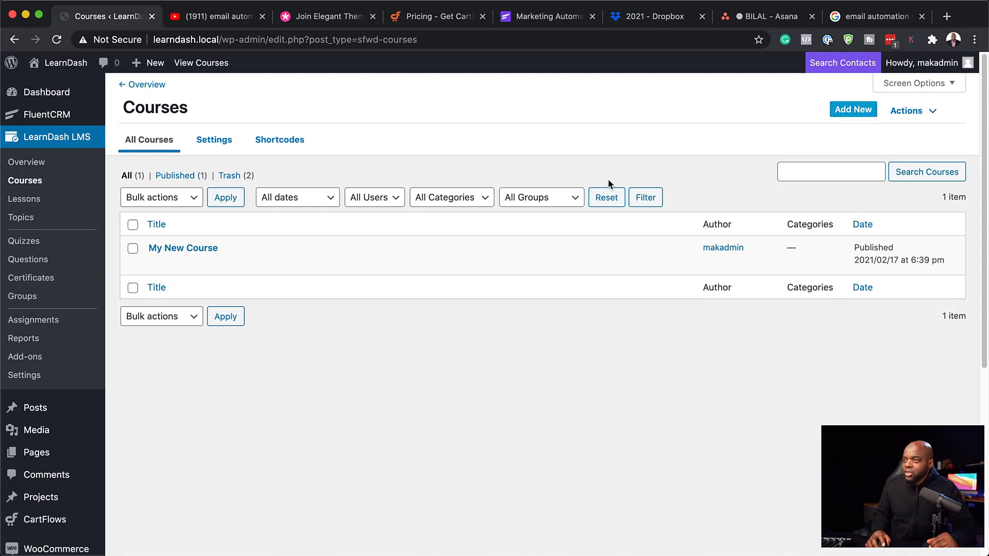
mouse_move(60, 118)
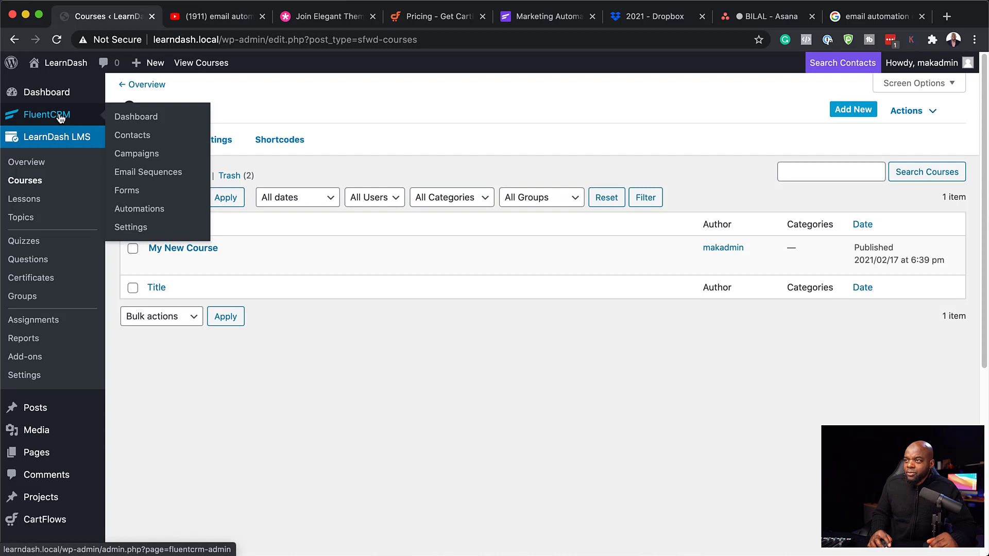
click(157, 211)
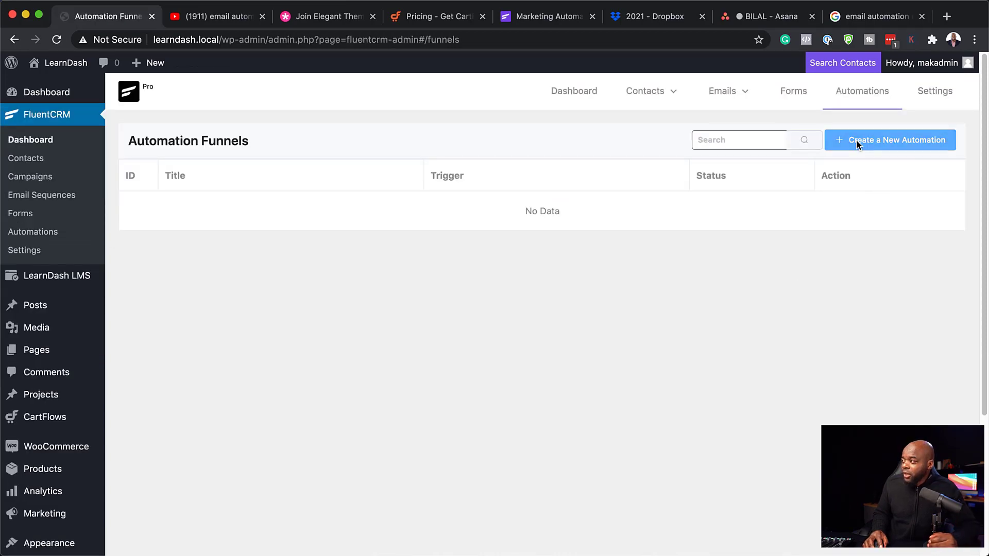
Create a draft funnel labelled 'New Student' with the LearnDash 'Enrolls in a Course' trigger.
click(852, 142)
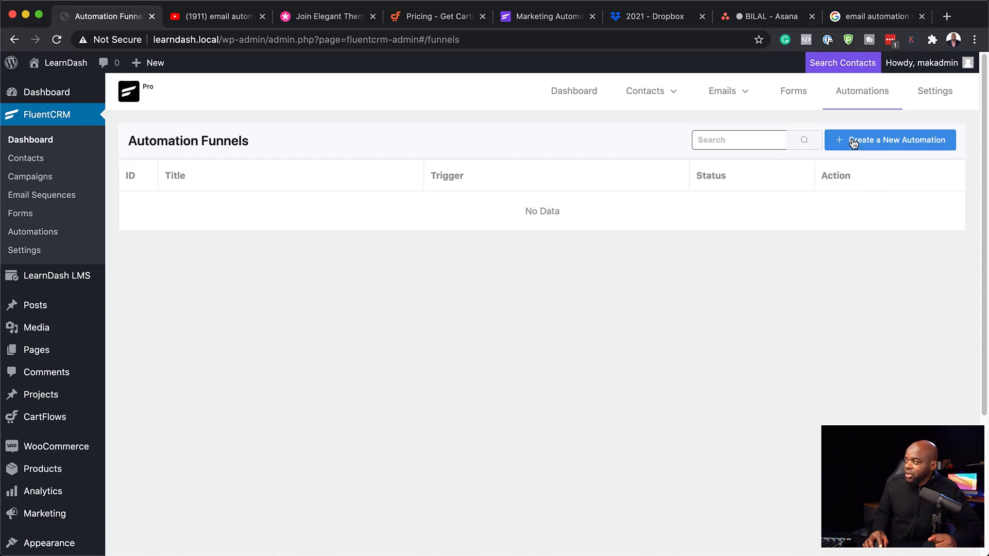
click(426, 152)
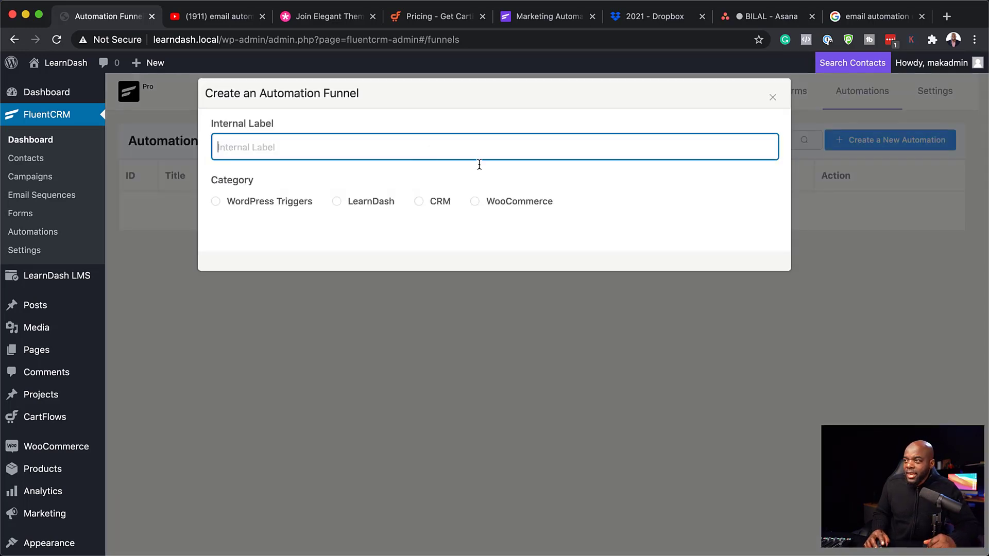
text(New Student)
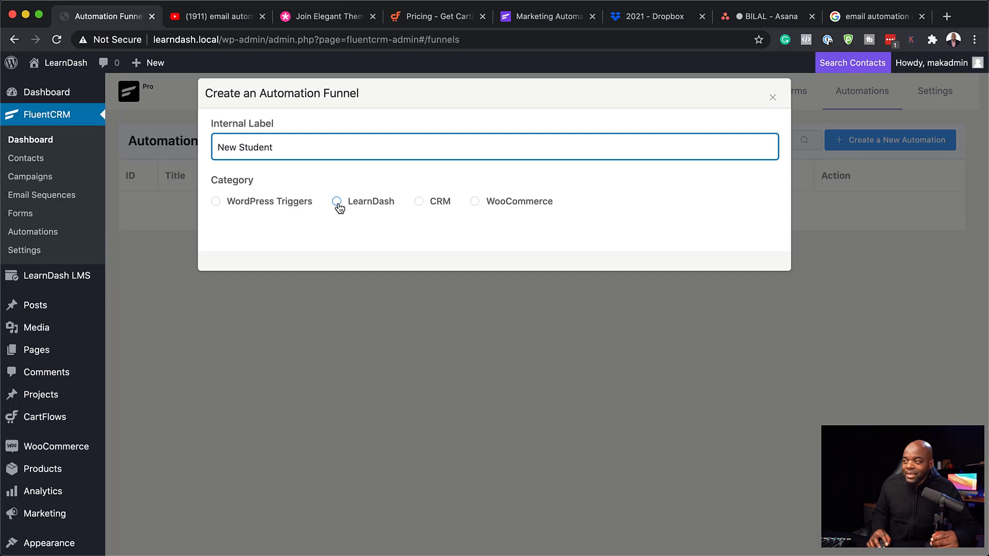
click(338, 206)
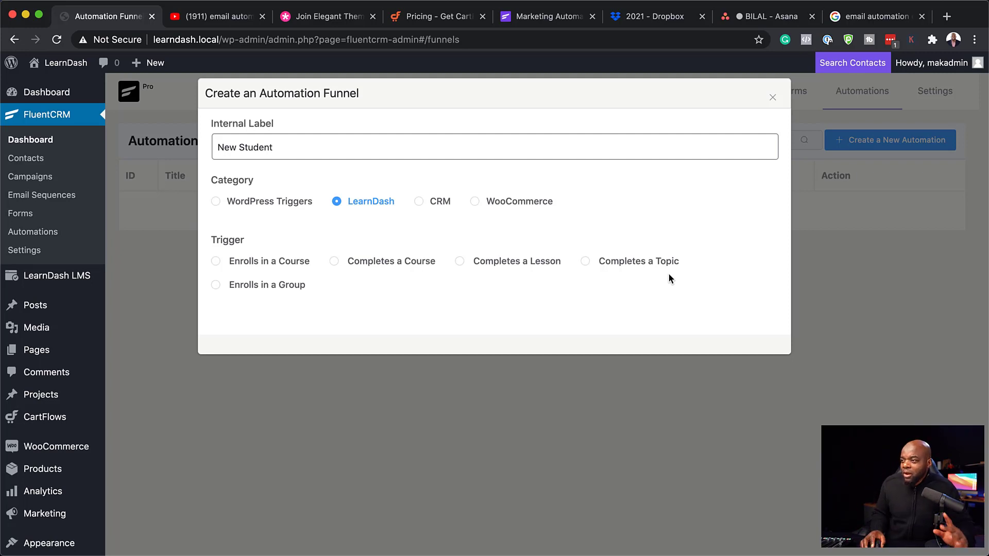
click(216, 263)
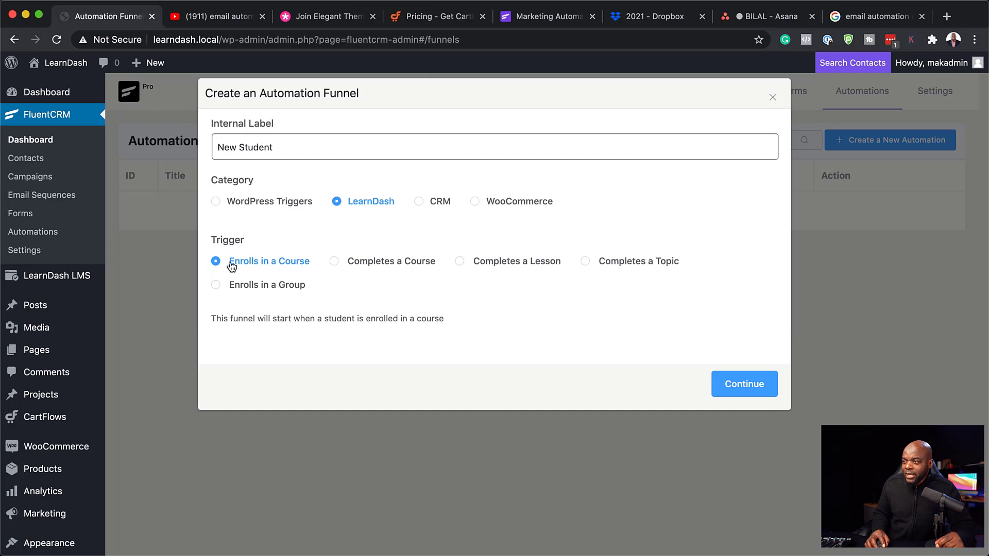
click(768, 392)
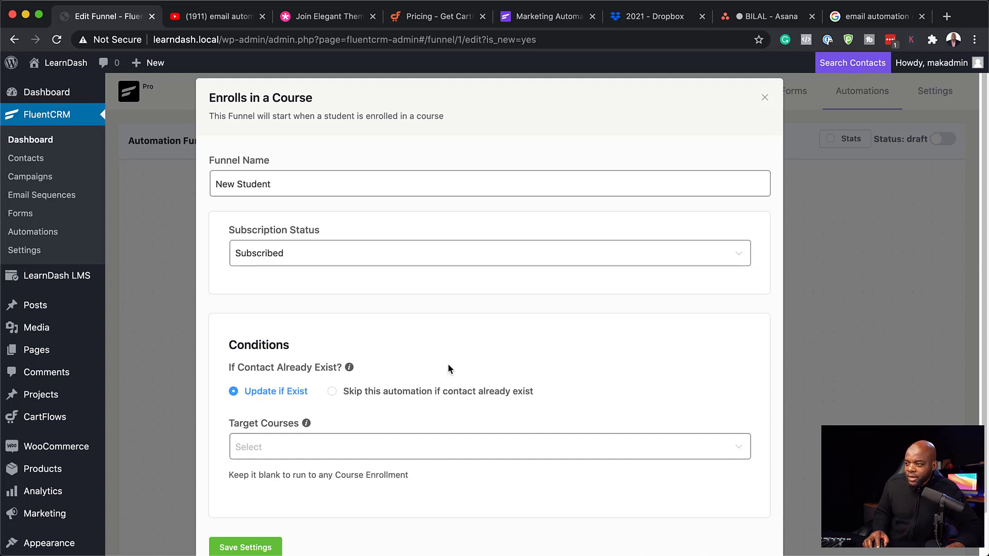
Set the trigger's Target Courses to 'My New Course' and save the trigger settings.
scroll(448, 365, down, 2)
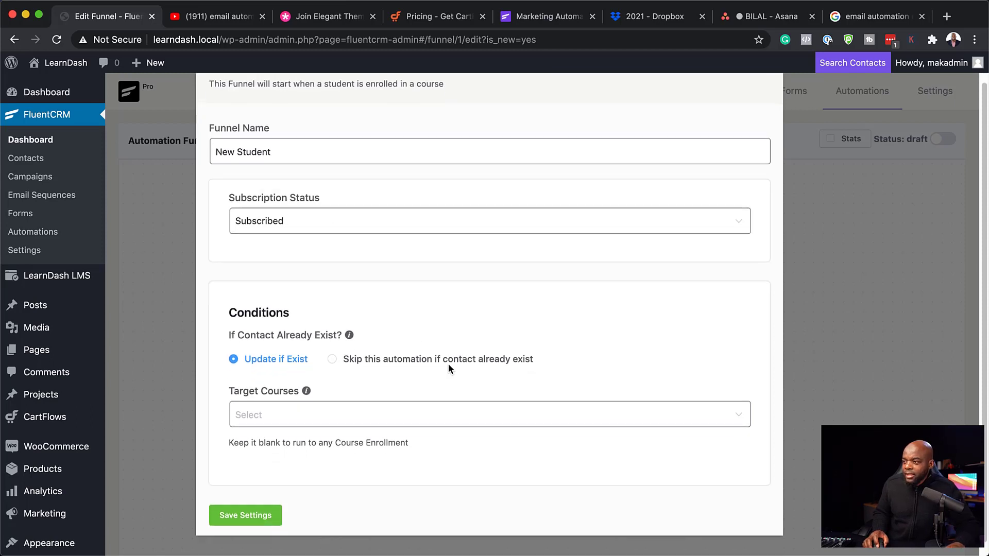
click(277, 402)
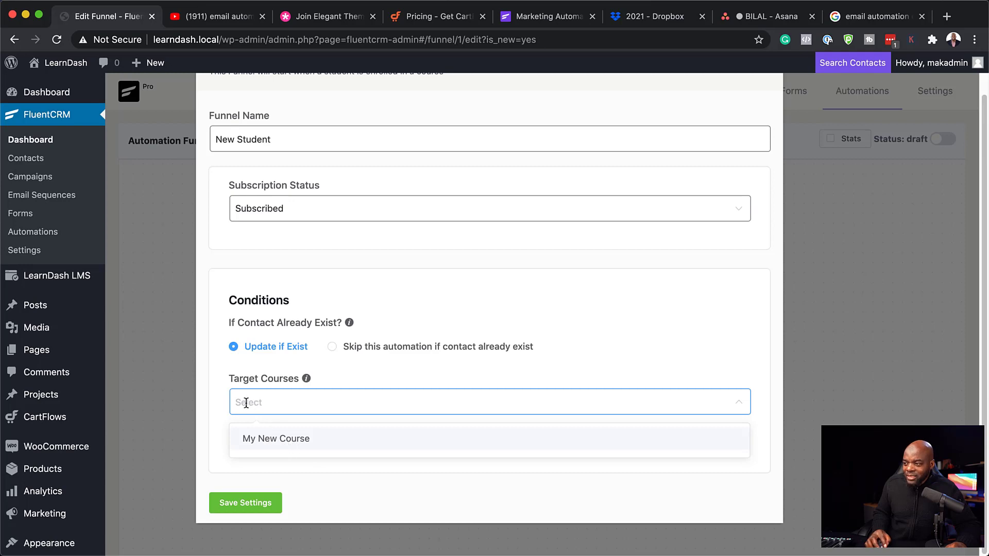
click(293, 443)
click(252, 504)
click(240, 505)
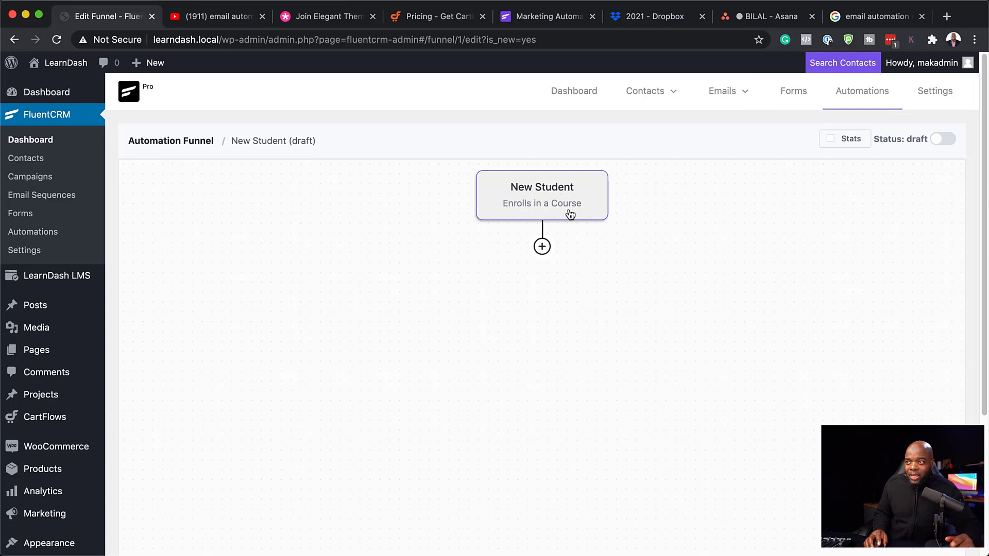
mouse_move(66, 280)
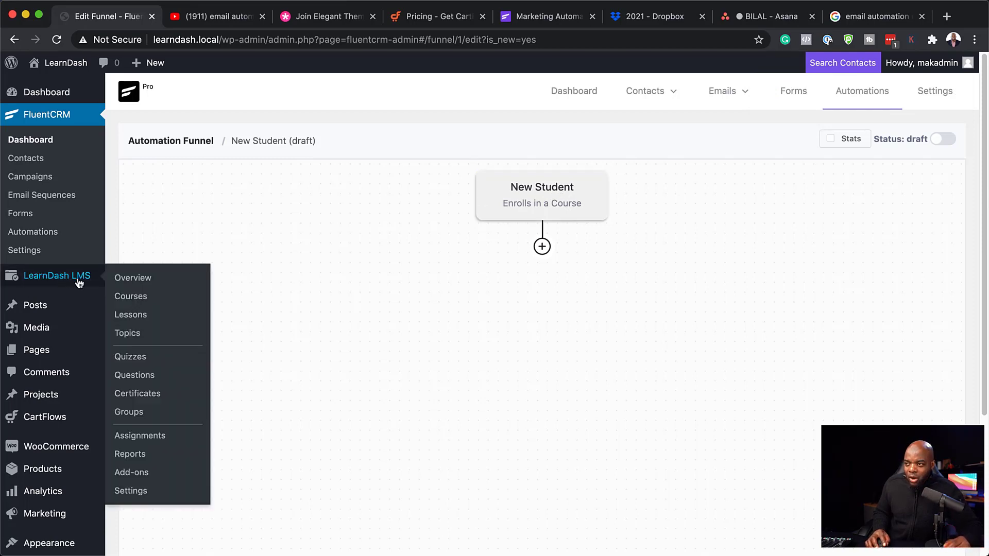
Add a Wait step of 1 hour after the trigger and save it.
click(543, 247)
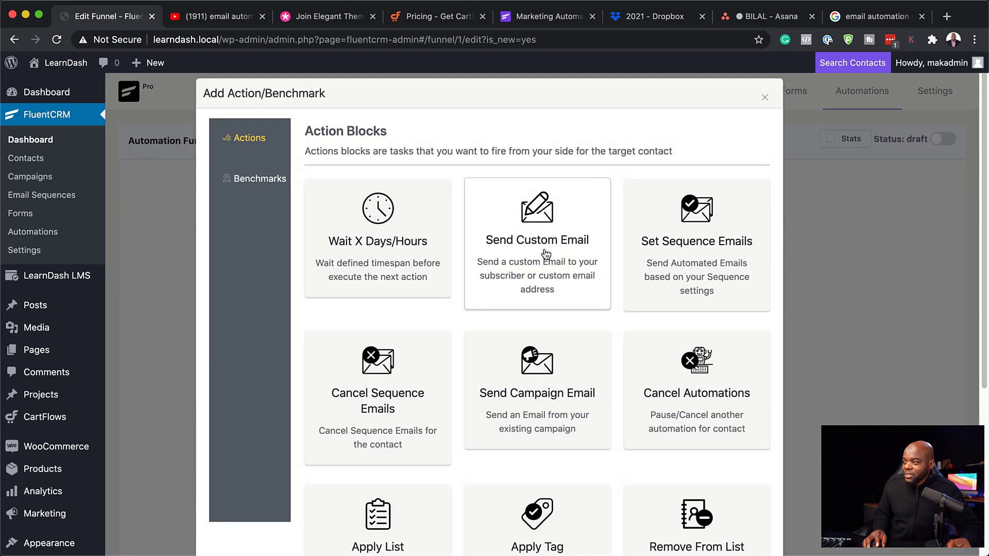
click(391, 246)
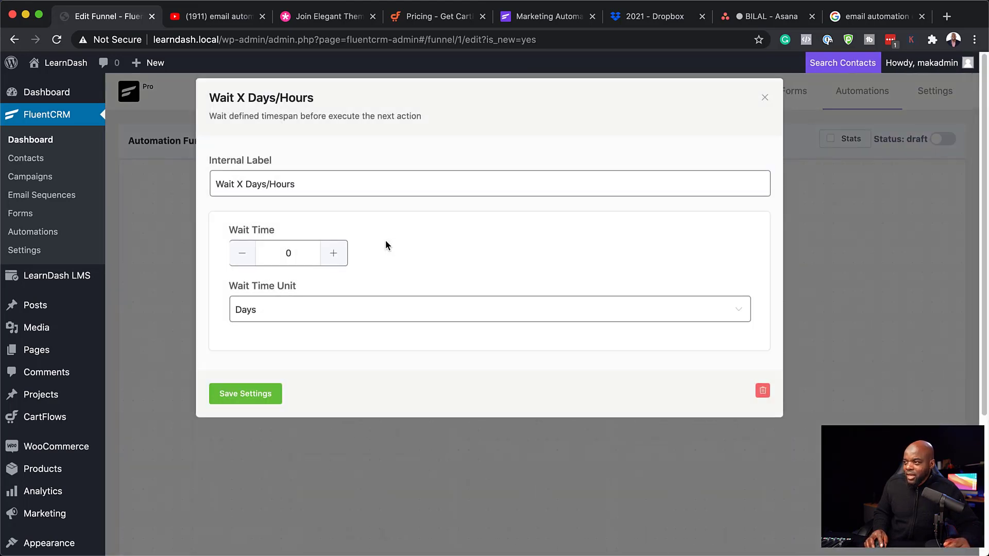
click(322, 309)
click(314, 372)
click(334, 256)
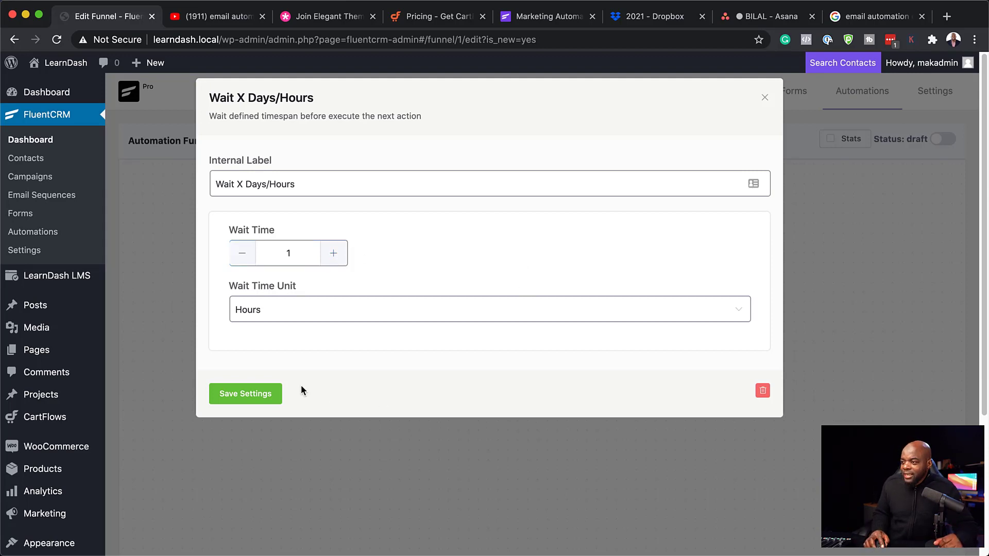
click(254, 399)
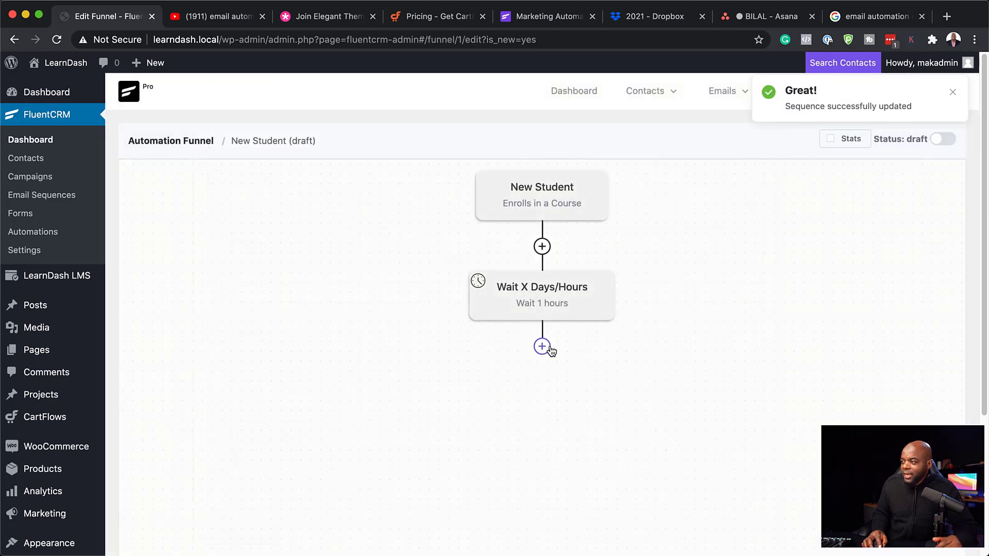
click(542, 346)
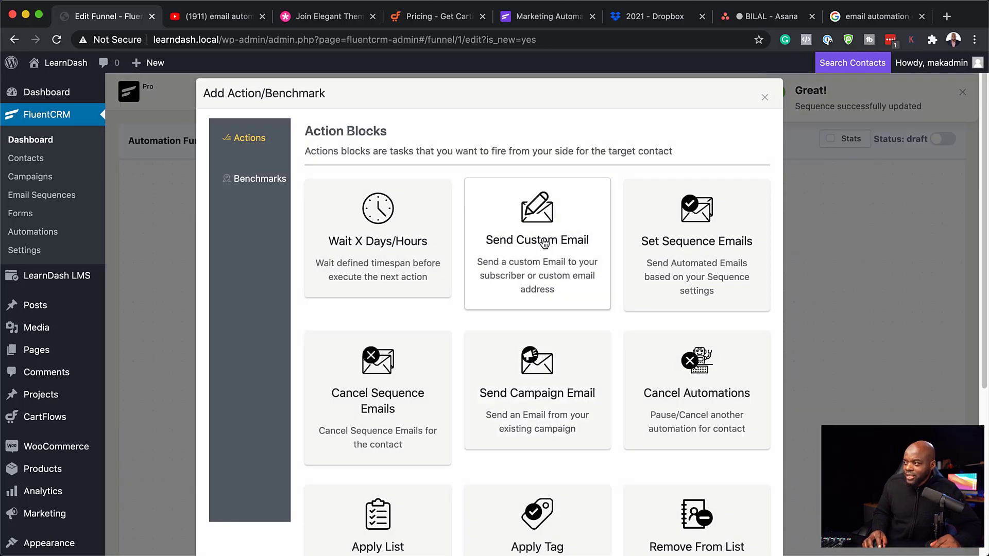
Add a Send Custom Email step with subject 'Welcome' and body 'Hello {{contact.first_name}}'.
click(526, 243)
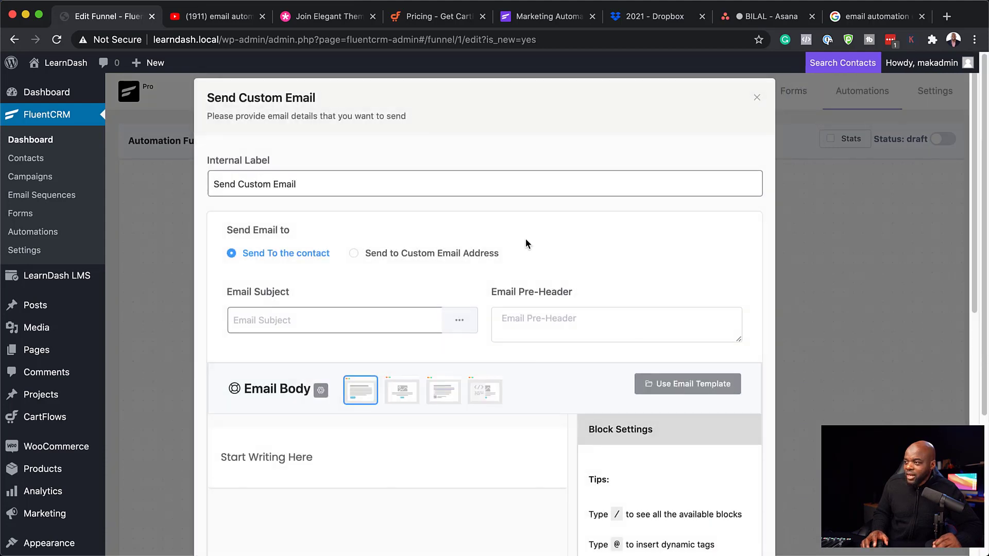
click(341, 321)
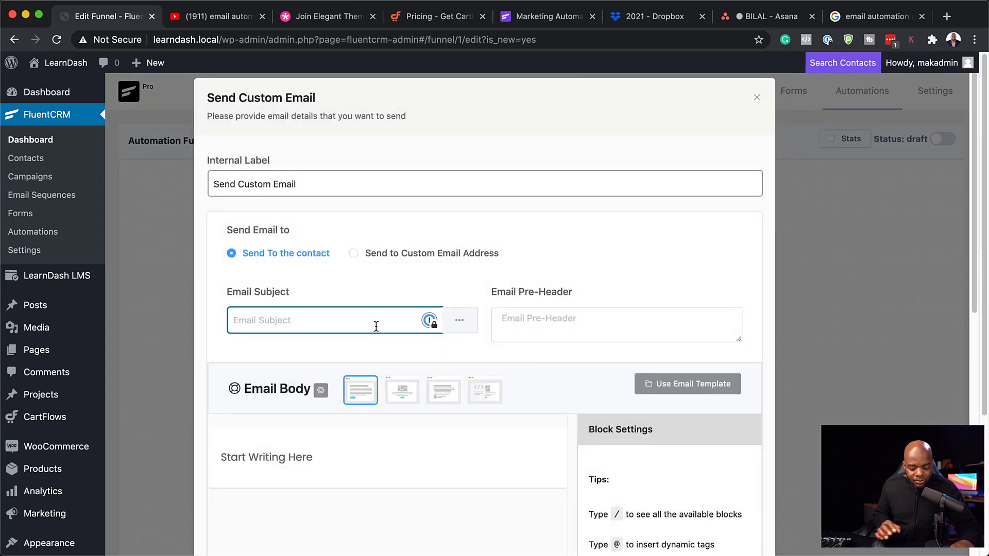
text(Welcome)
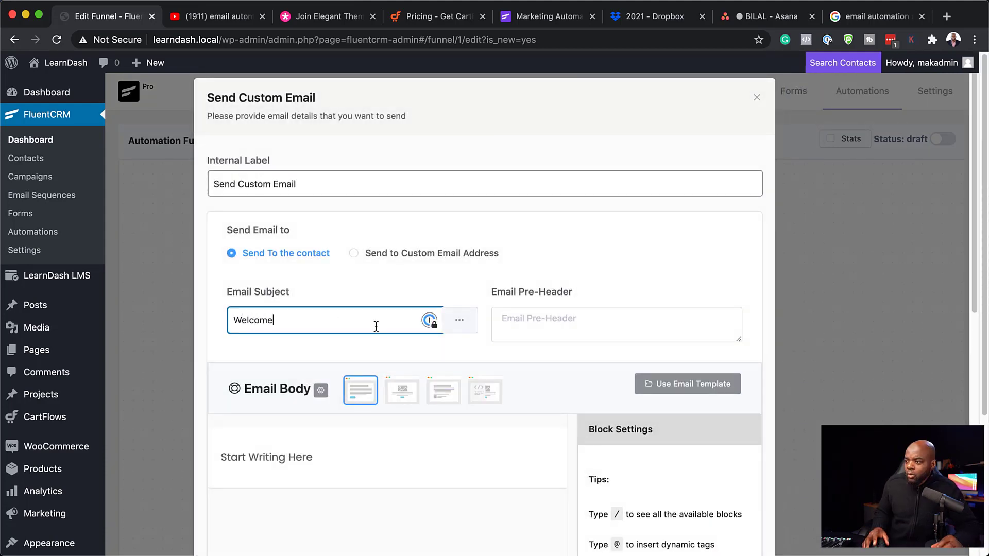
click(302, 457)
scroll(412, 448, down, 3)
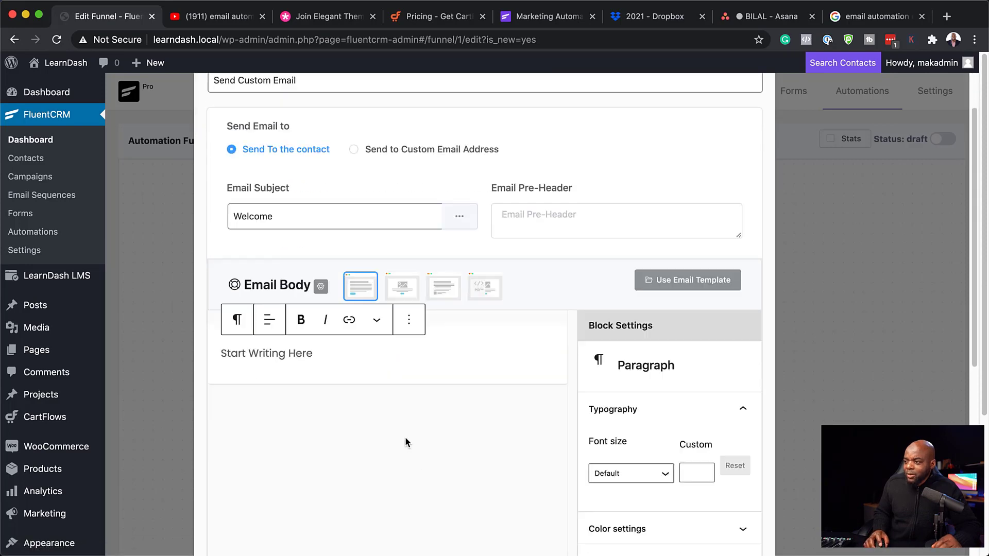
drag(316, 355, 217, 353)
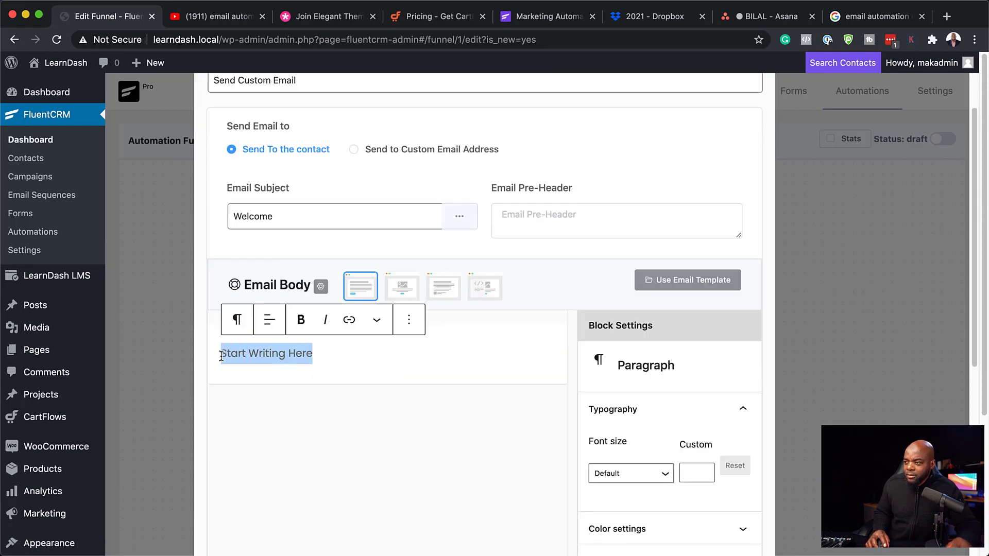
text(Hello @)
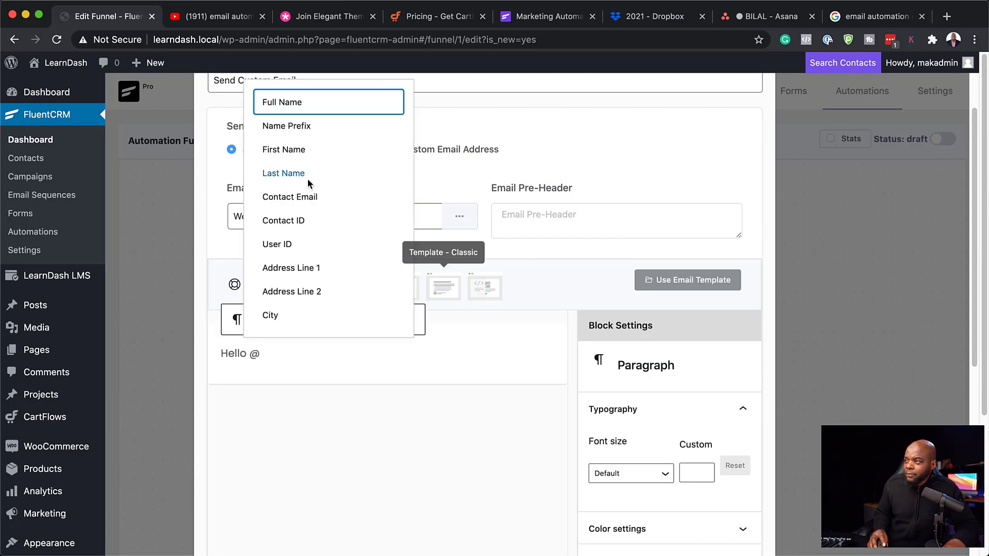
click(280, 150)
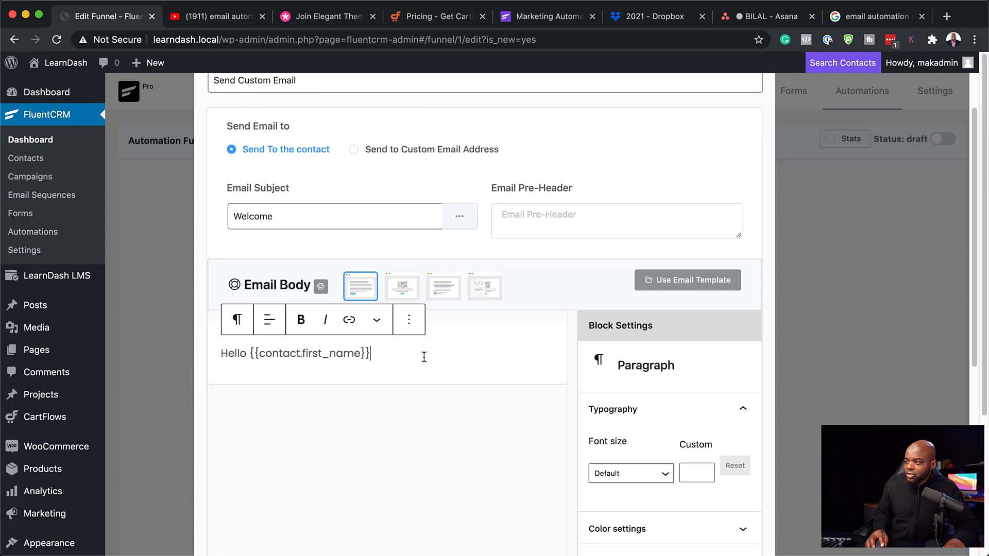
key(Return)
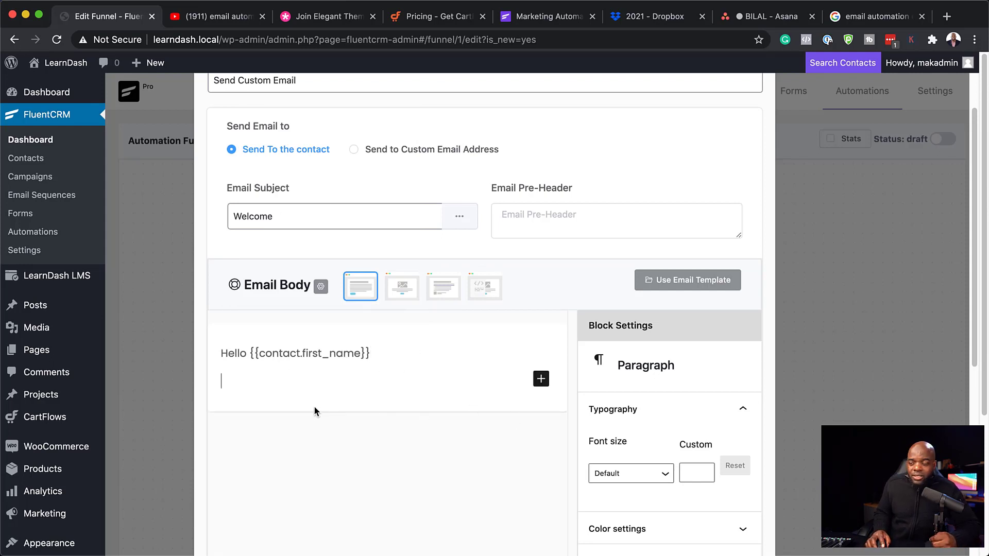
Add a Buttons block below the greeting, leaving its link empty, and save the email step.
click(541, 379)
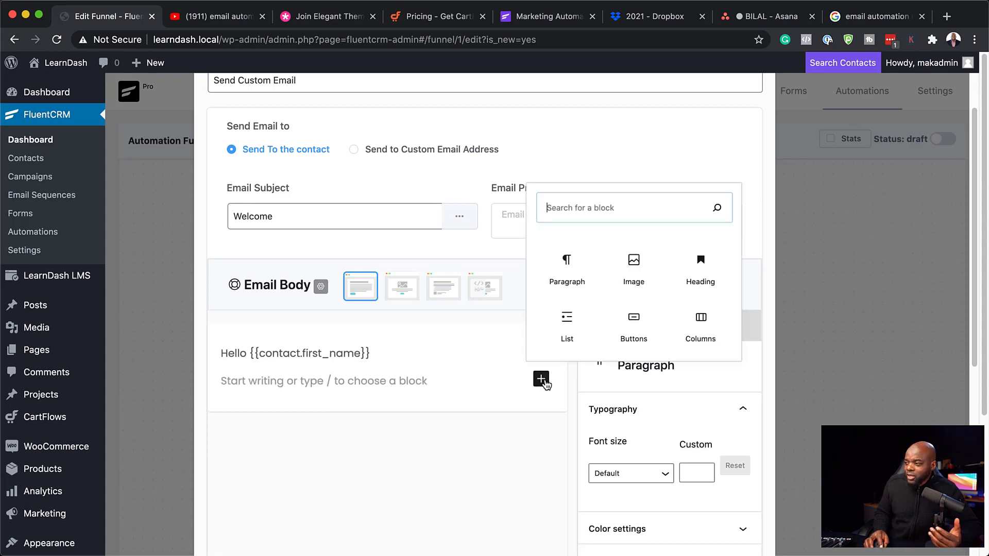
click(569, 254)
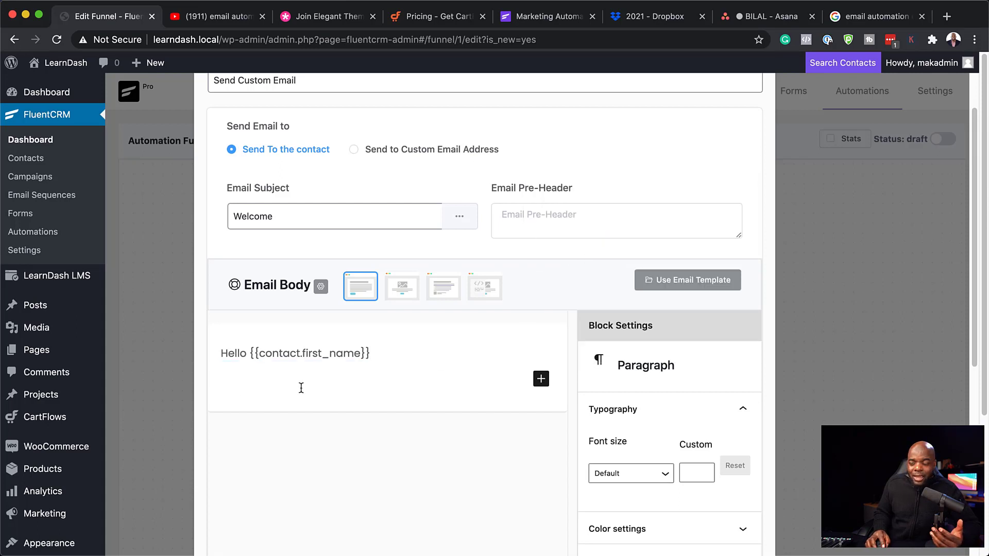
click(541, 379)
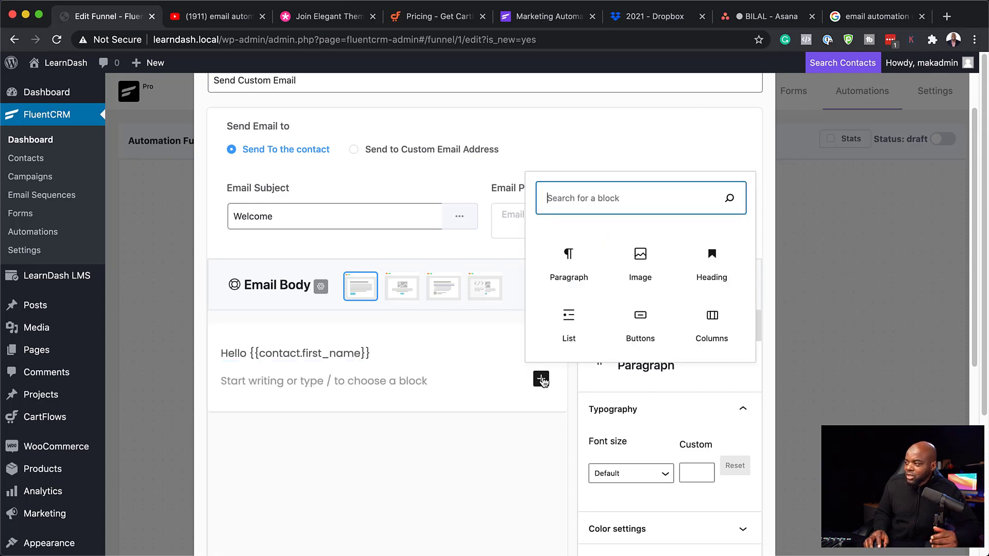
click(642, 320)
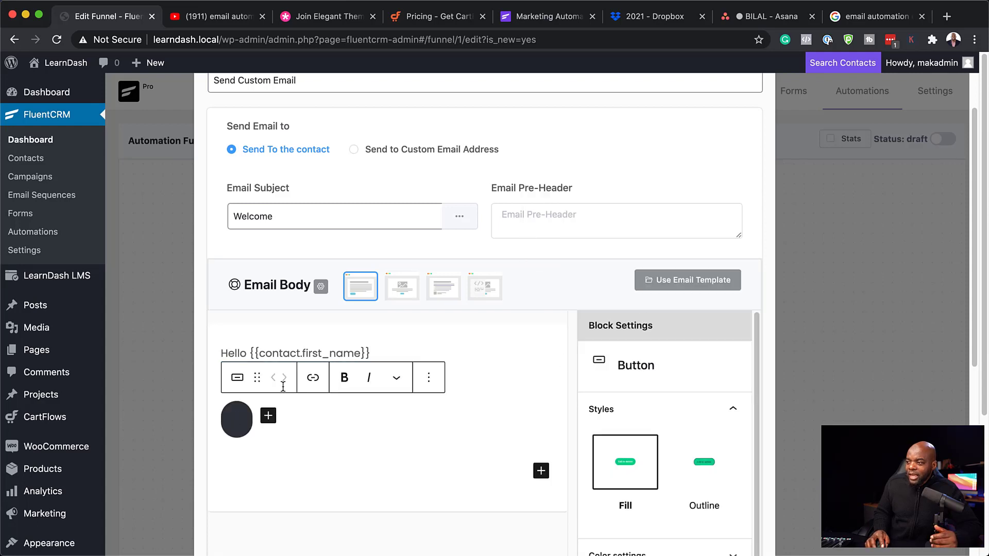
click(315, 379)
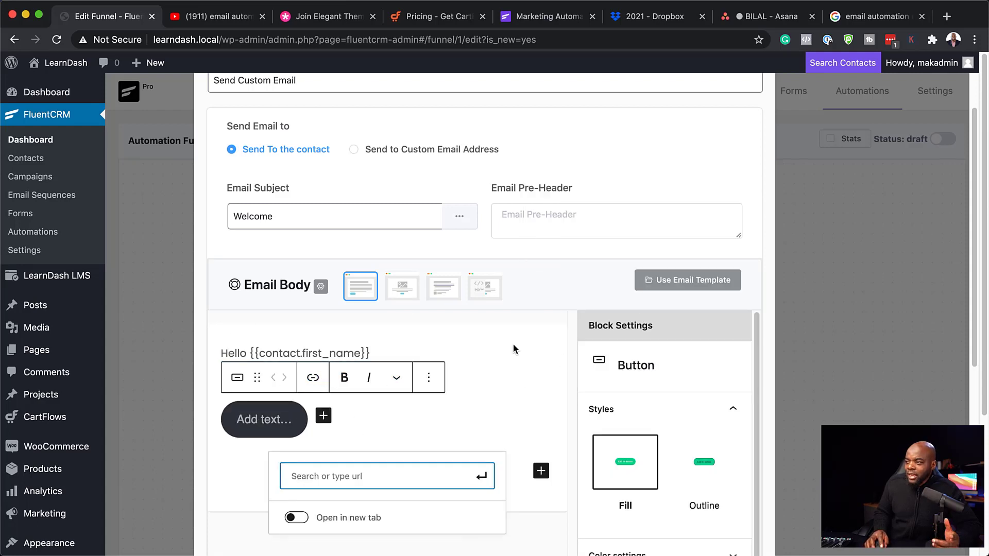
scroll(575, 455, down, 7)
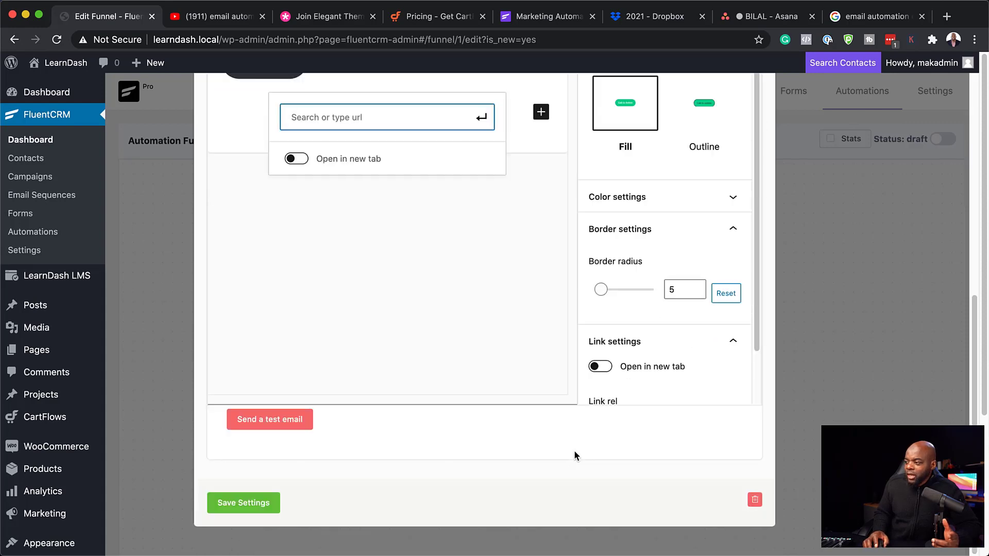
click(259, 504)
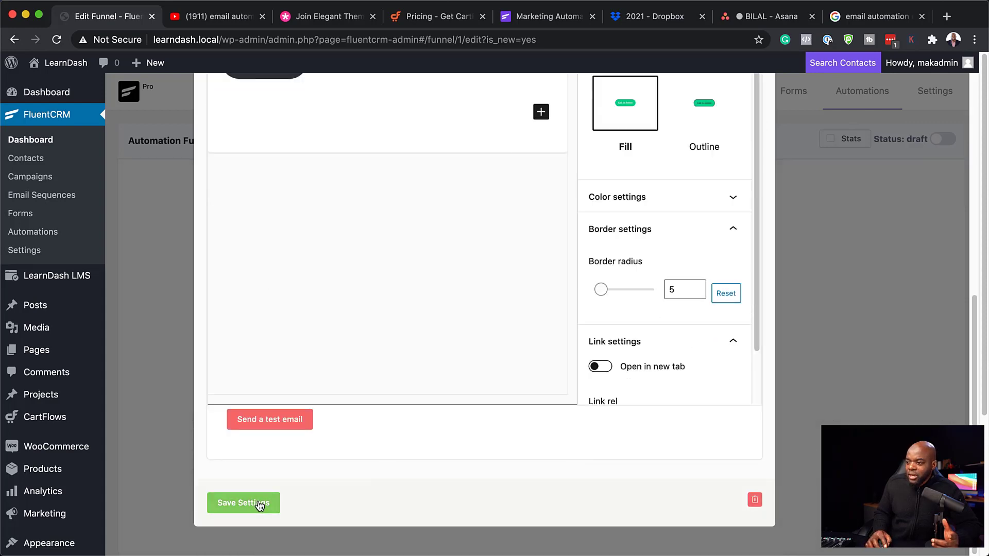
click(259, 503)
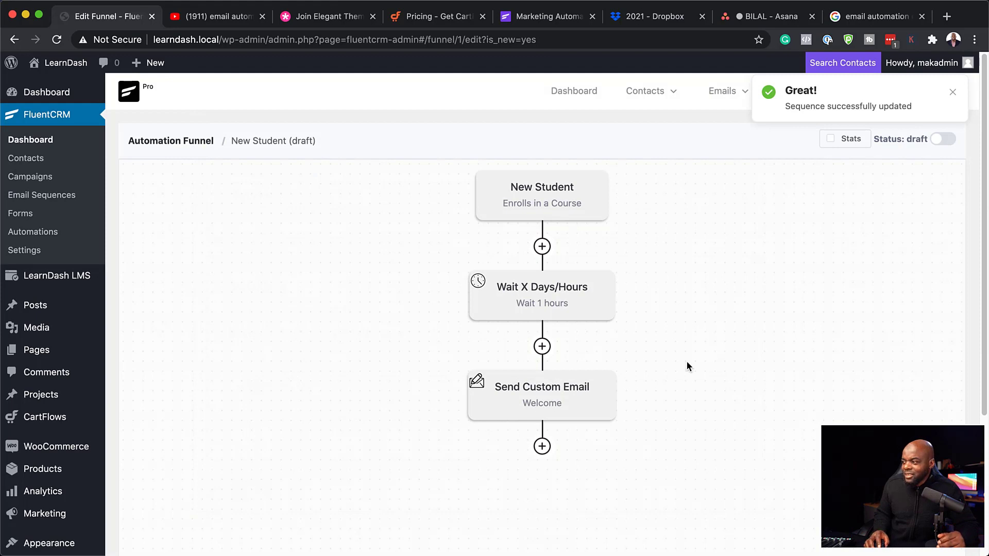
Add an Apply Tag step after the email, create the tag 'New Student' for it, and save.
click(541, 447)
scroll(488, 422, down, 3)
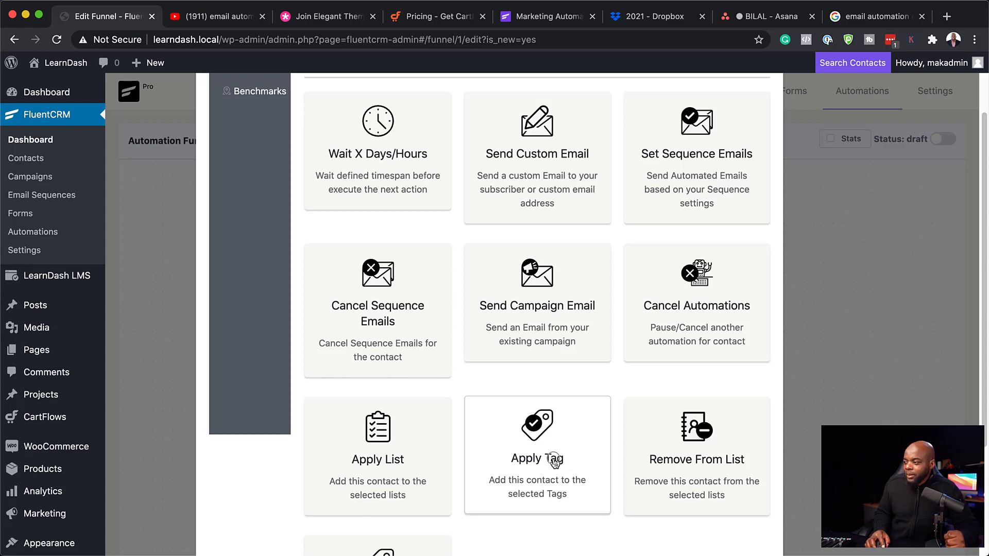
click(555, 461)
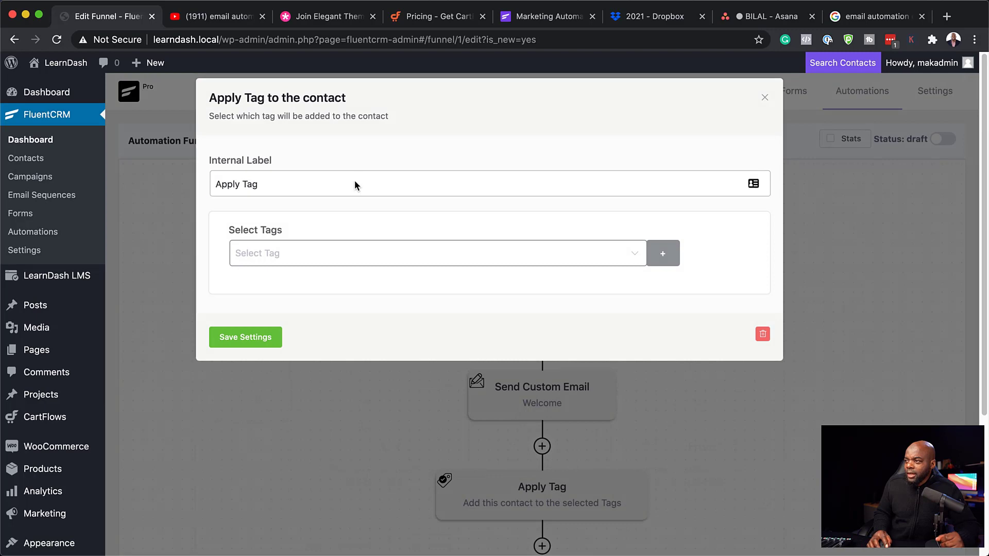
click(324, 255)
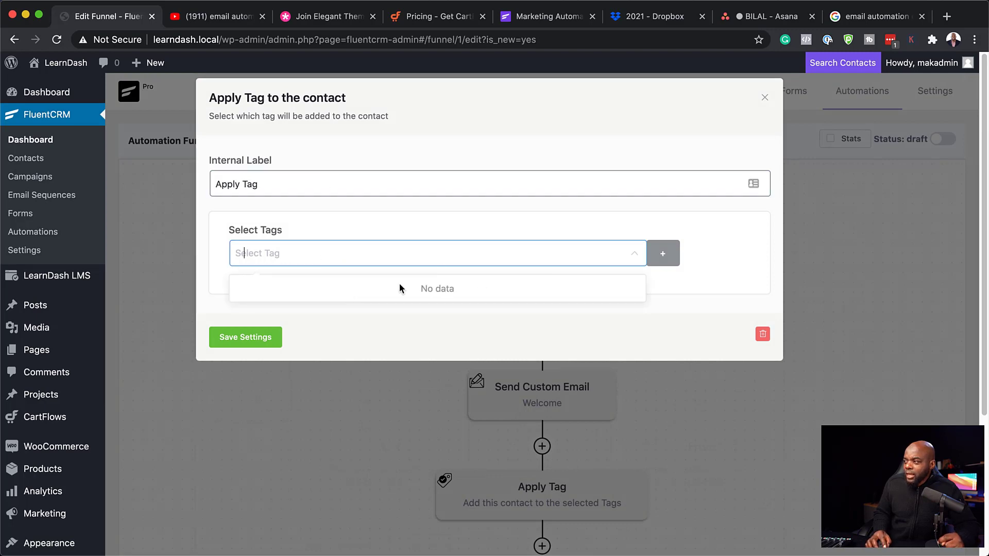
click(665, 255)
click(494, 261)
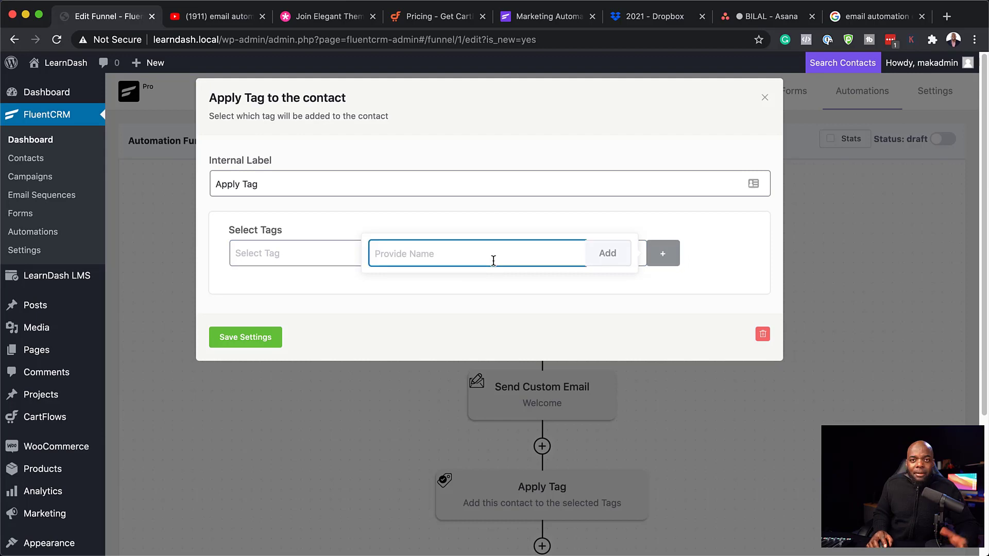
text(New)
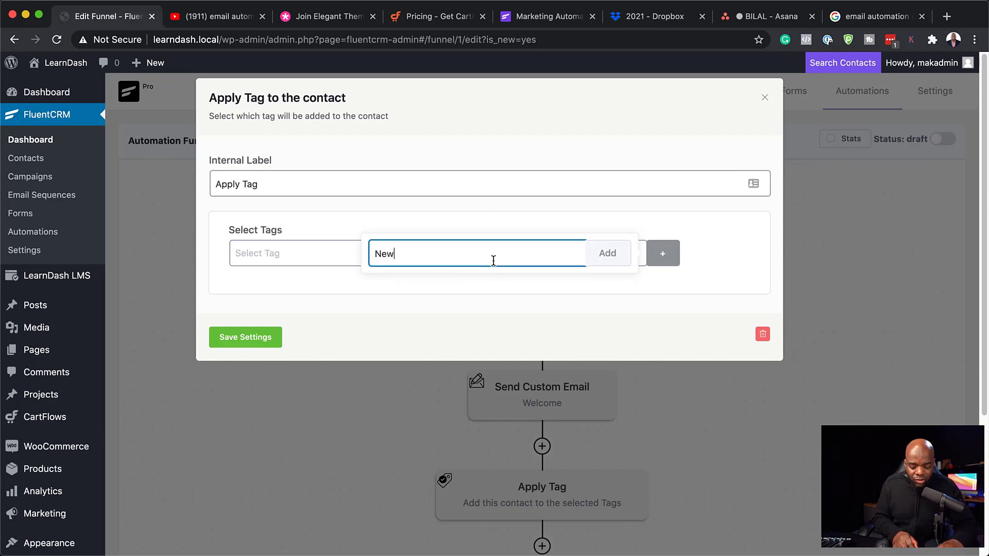
text( Student)
click(611, 254)
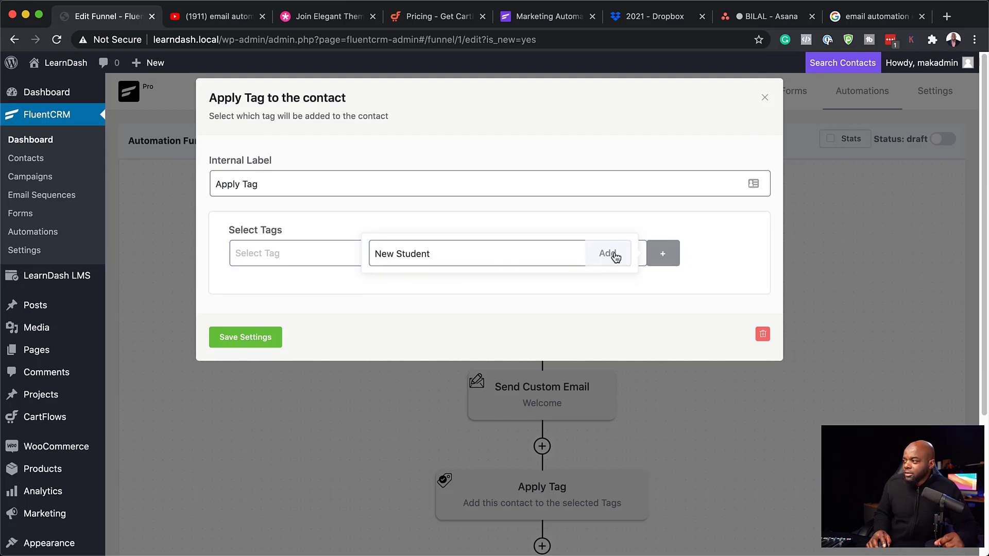
click(267, 339)
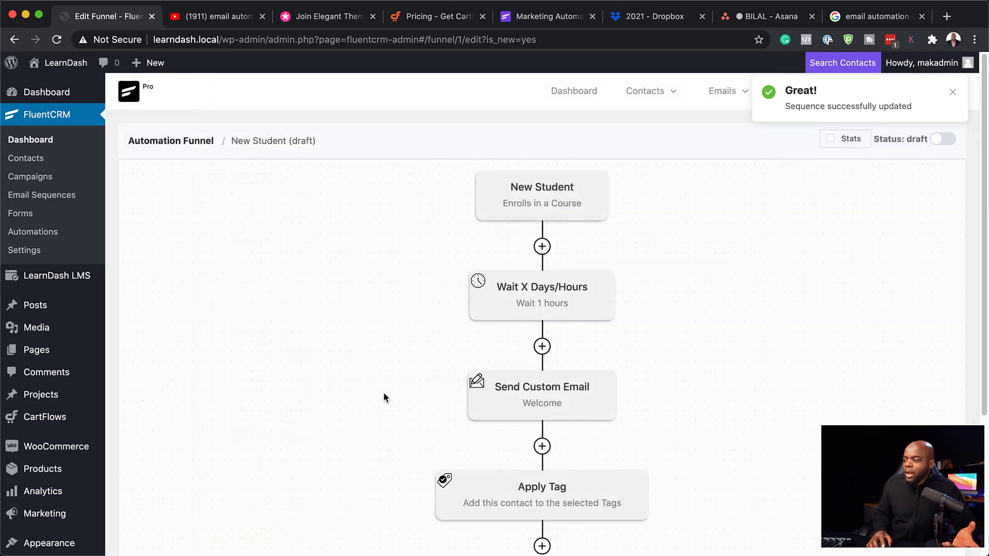
Open Email Campaigns, start a new campaign, then close the Add Campaign Title prompt unused.
scroll(367, 410, down, 4)
scroll(367, 415, up, 4)
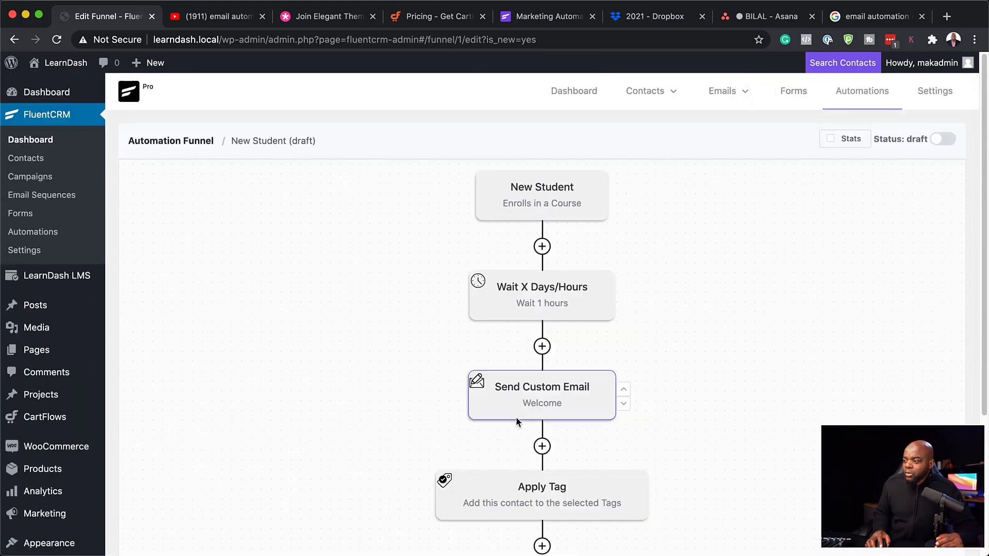
scroll(618, 436, down, 2)
scroll(762, 391, up, 2)
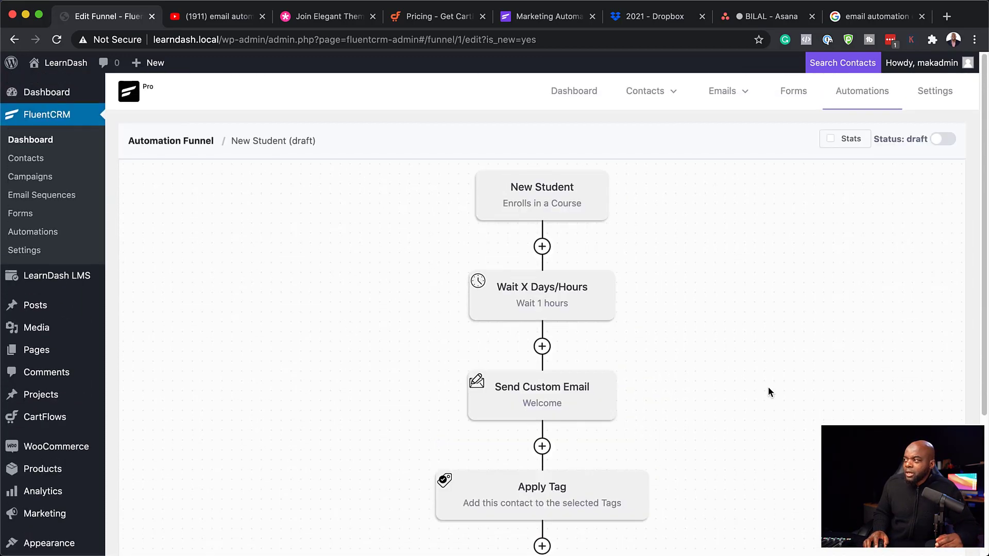
mouse_move(662, 84)
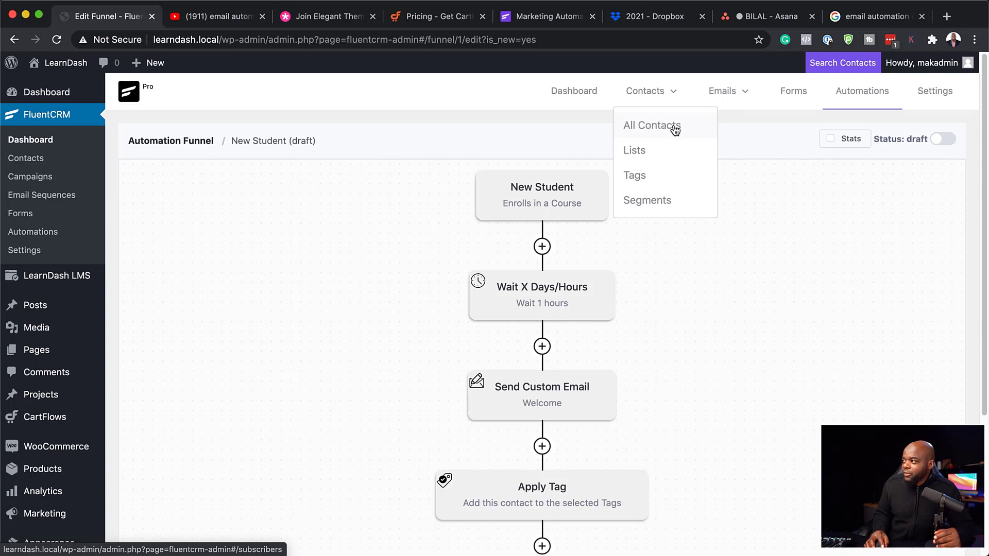
mouse_move(735, 98)
click(738, 125)
click(510, 288)
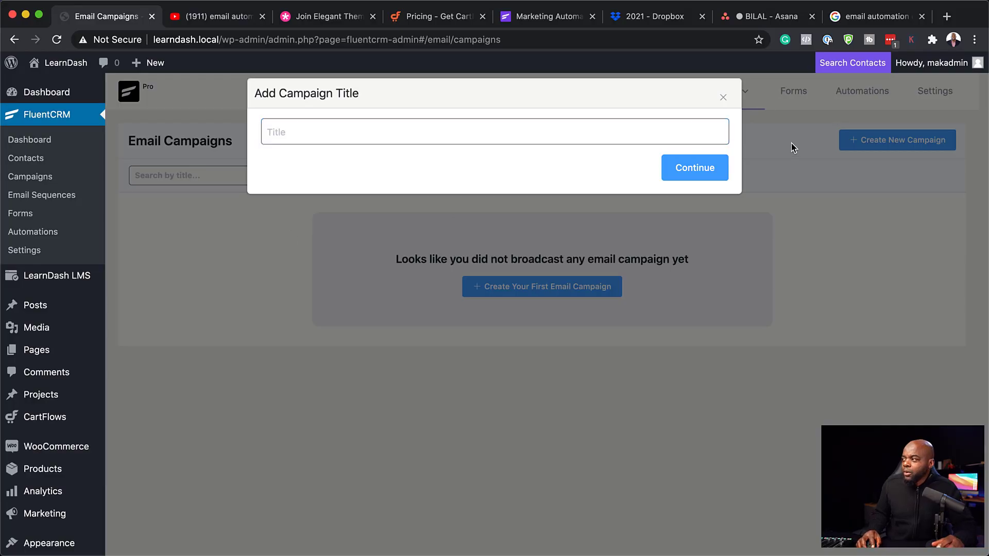
click(723, 98)
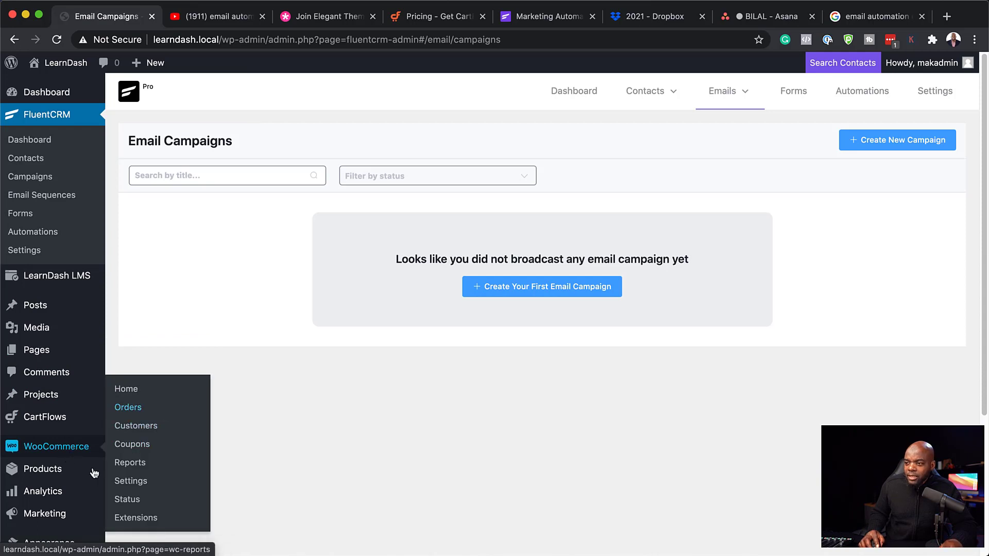
Review All Products: My New Course and Course A, both priced £97.00 and in stock.
mouse_move(61, 477)
click(156, 446)
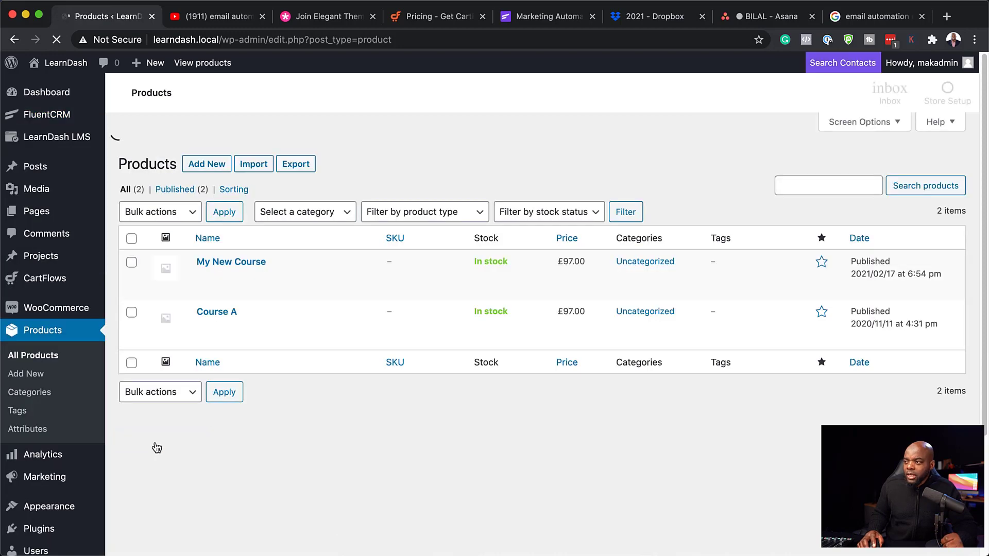
scroll(368, 429, down, 1)
scroll(368, 425, down, 1)
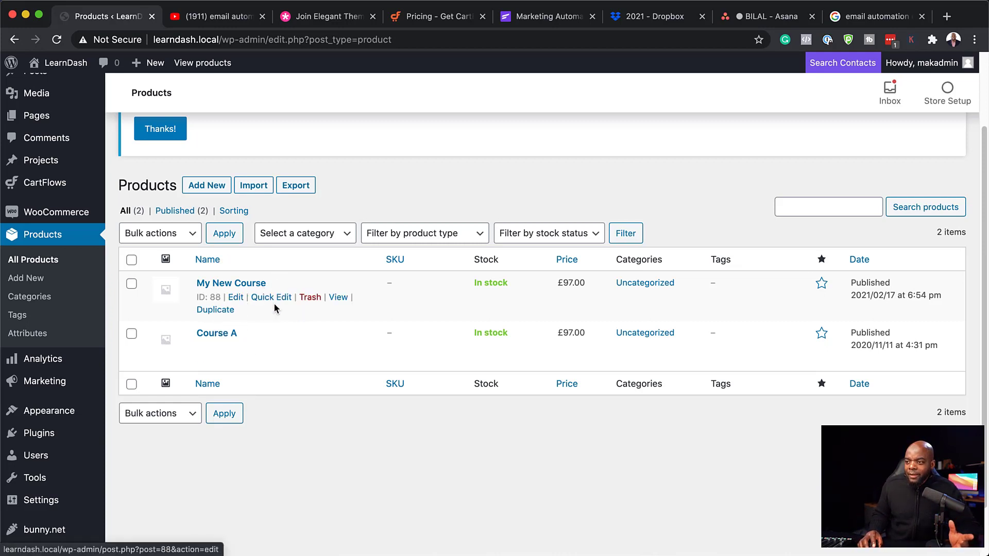
scroll(305, 457, up, 3)
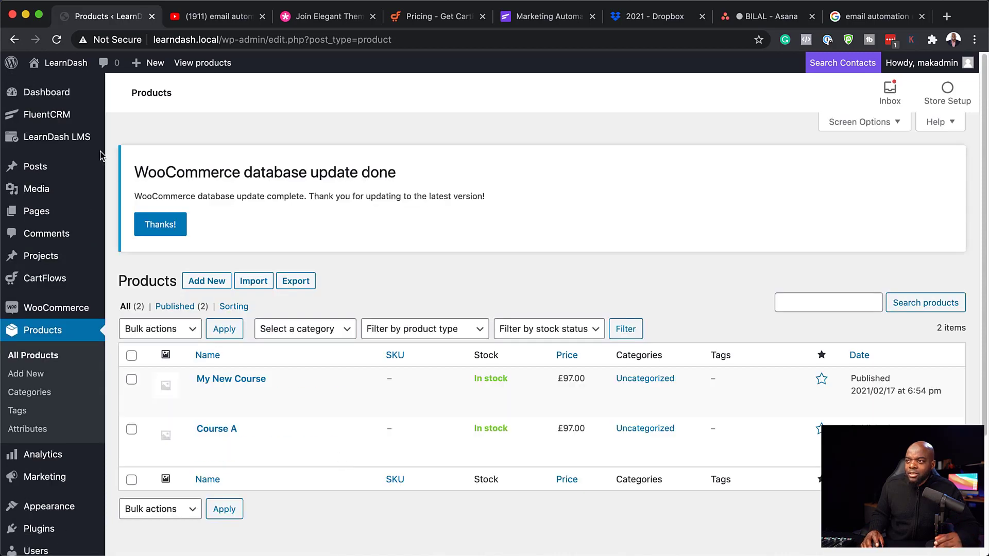
Create a draft funnel labelled 'New customer' with the WooCommerce New Order trigger.
mouse_move(57, 119)
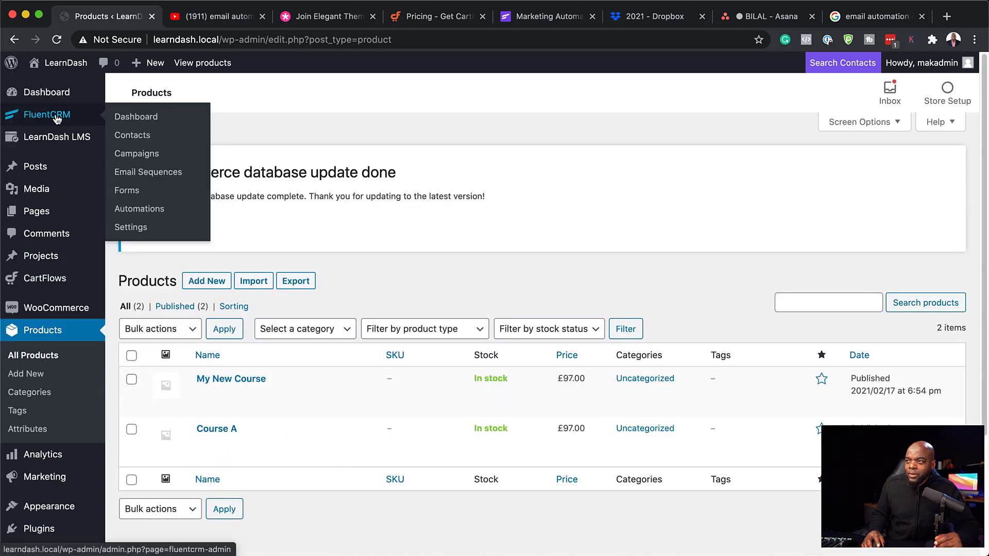
click(146, 211)
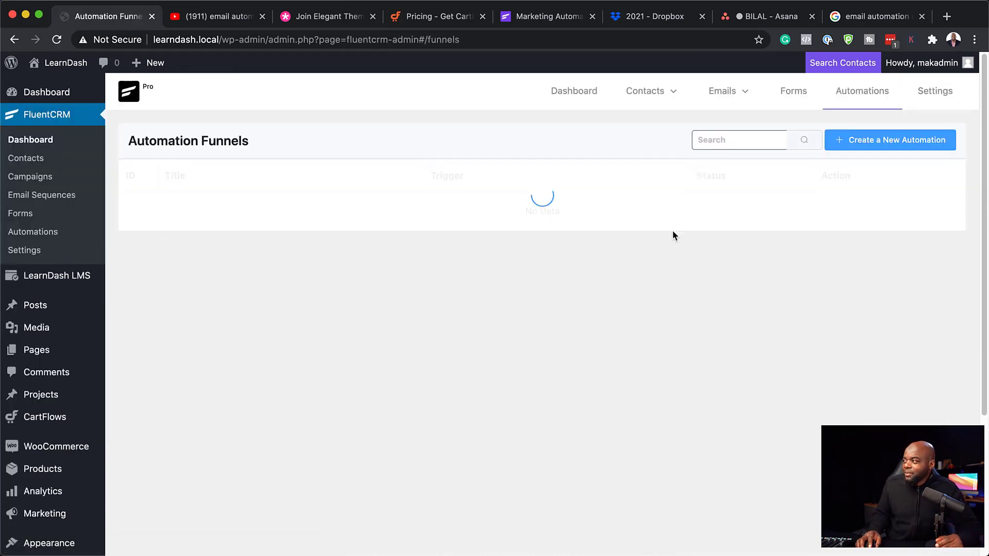
click(847, 143)
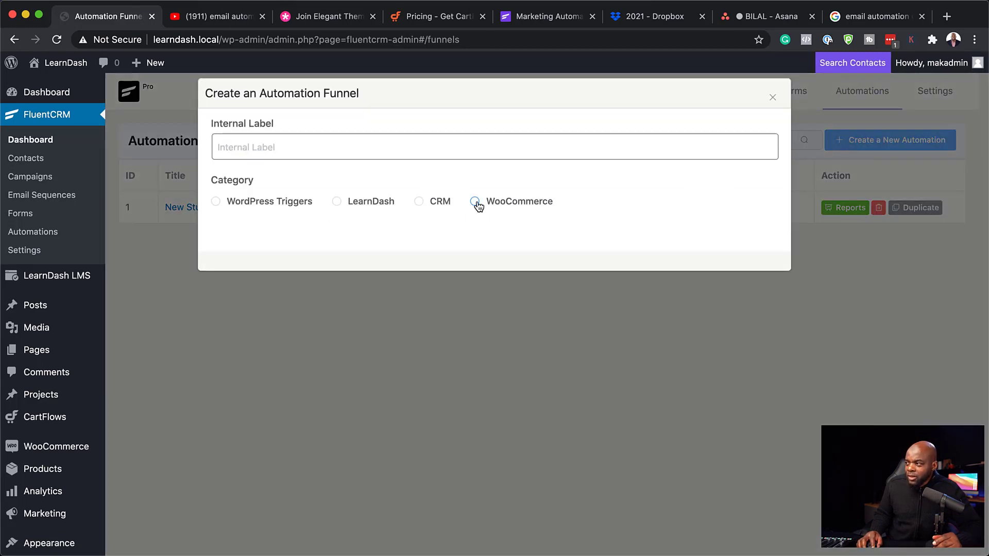
click(362, 150)
text(New customer)
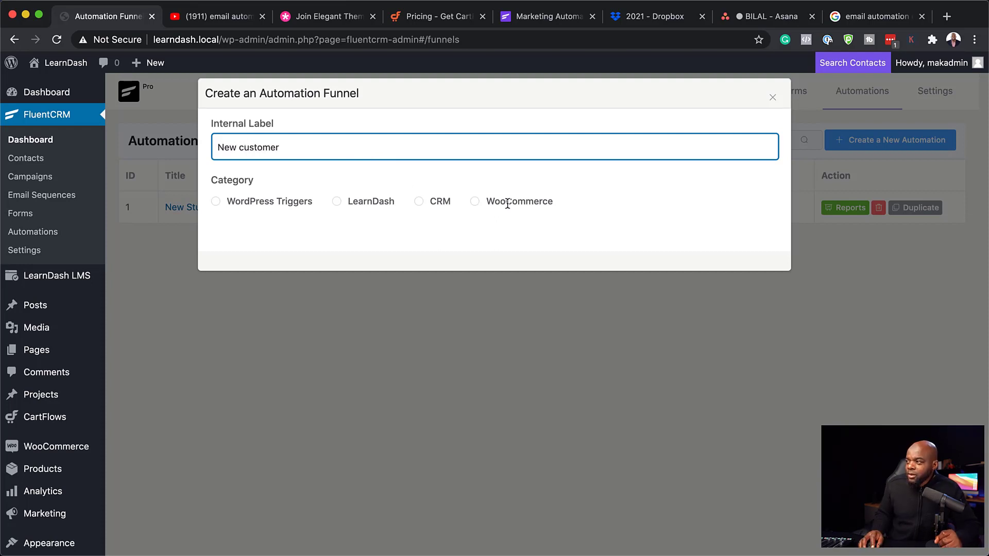
click(475, 202)
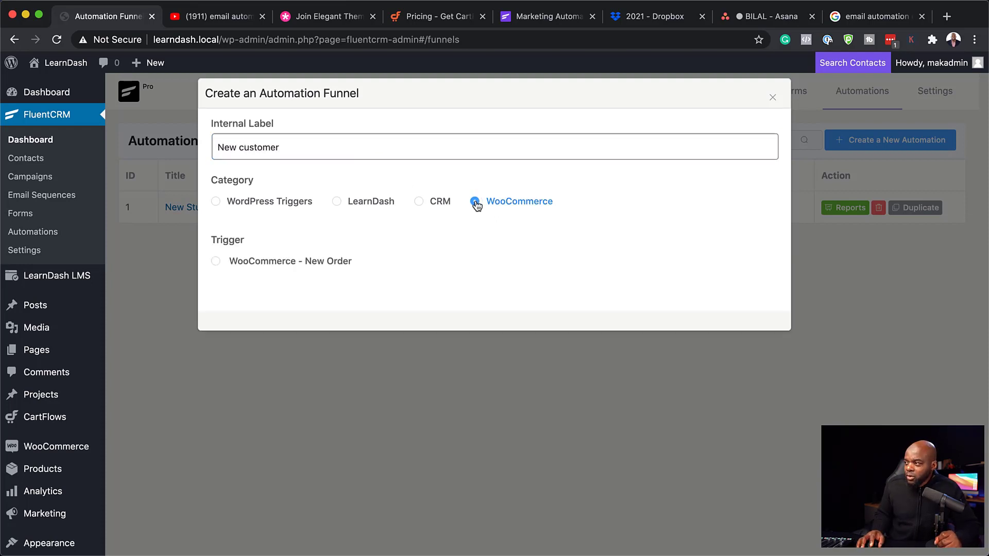
click(217, 263)
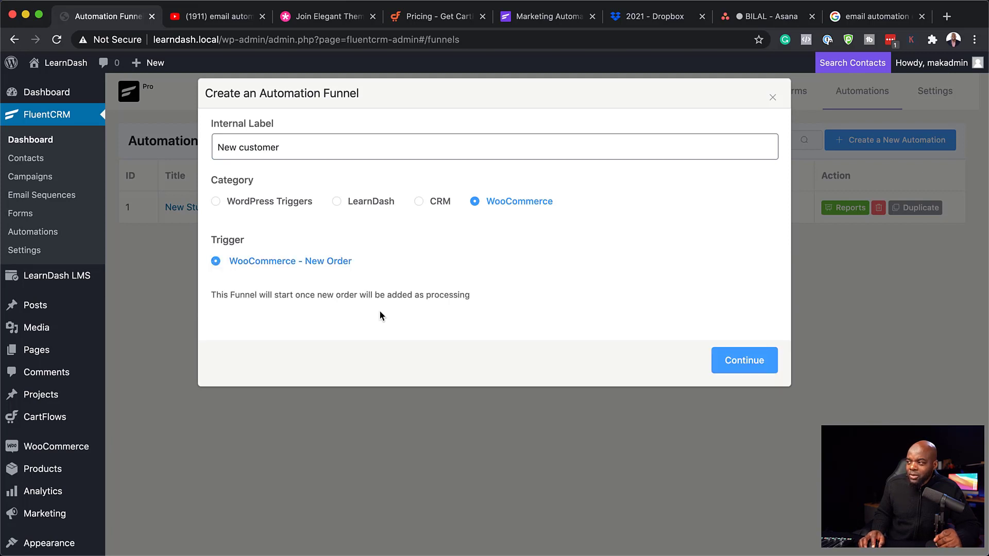
click(767, 366)
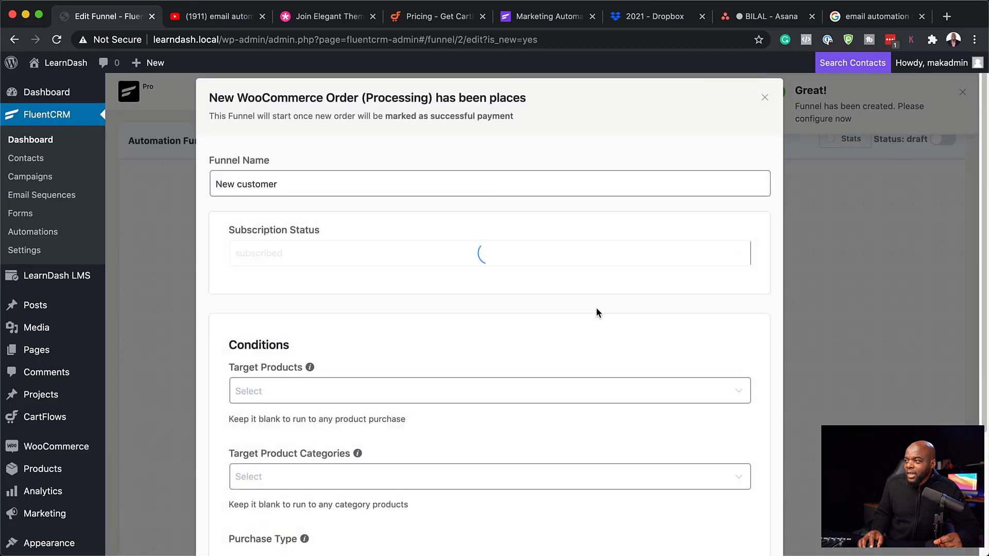
Set the trigger's Target Products to 'My New Course' and save the settings.
scroll(289, 356, down, 2)
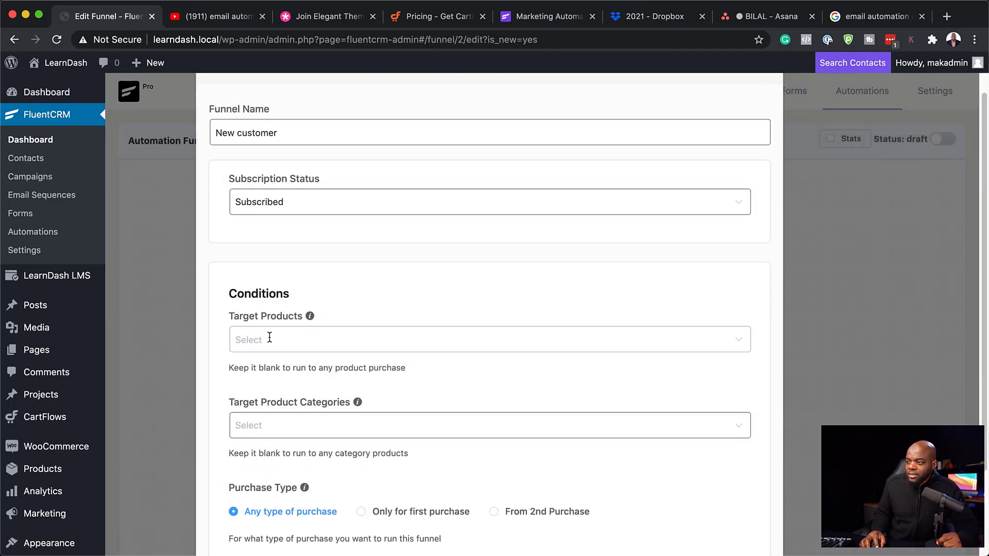
click(269, 338)
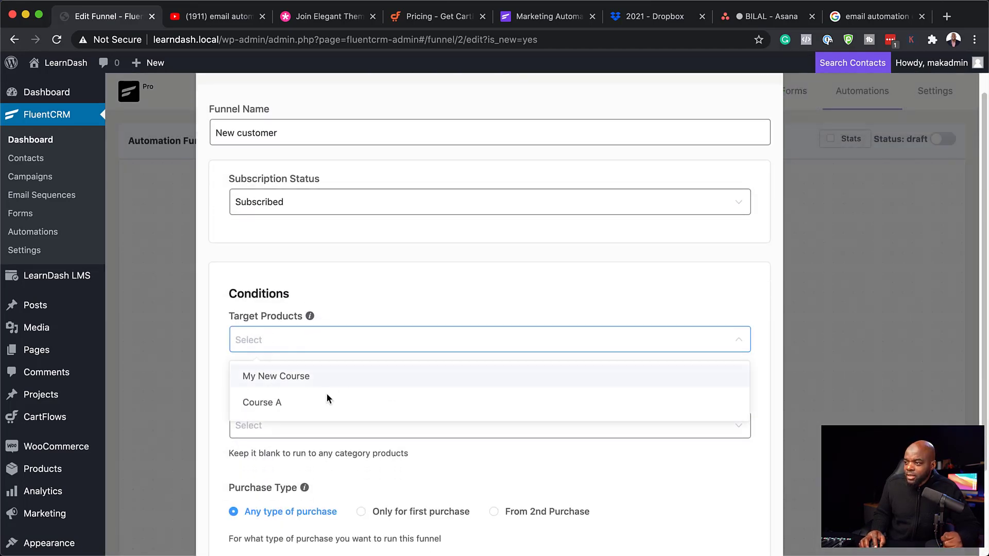
click(308, 378)
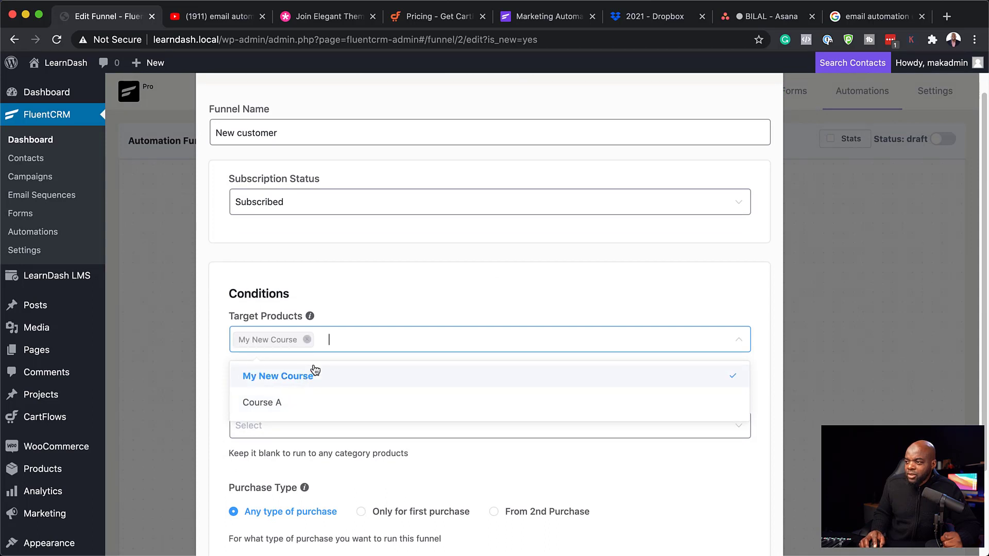
click(215, 375)
scroll(270, 436, down, 3)
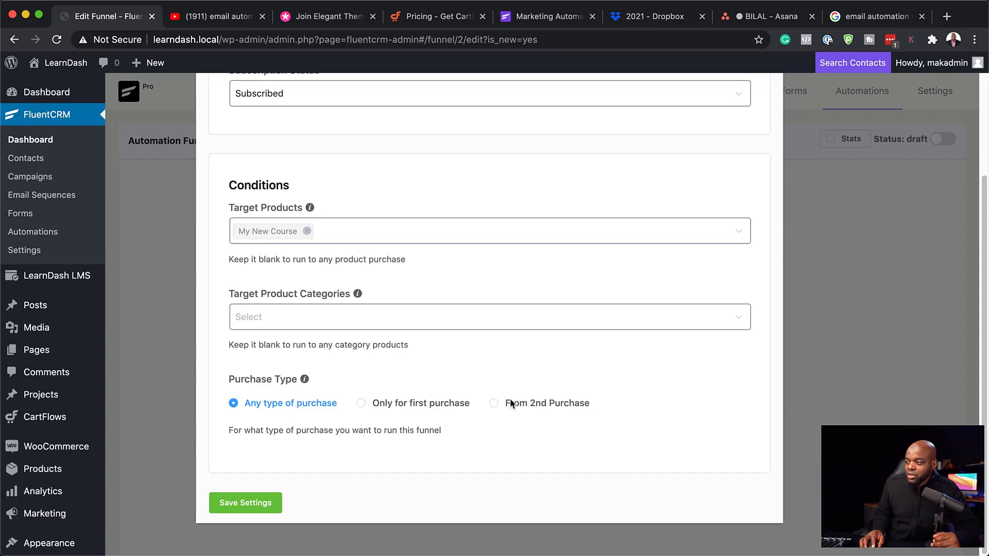
click(246, 503)
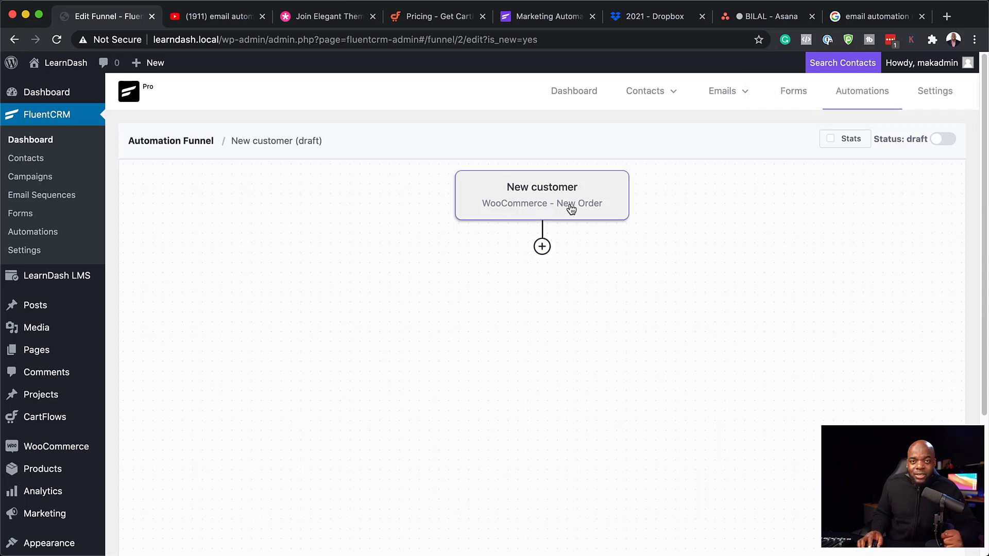
Add a Send Custom Email step with subject 'Thank You!' after the order trigger, write its body, and save.
click(543, 247)
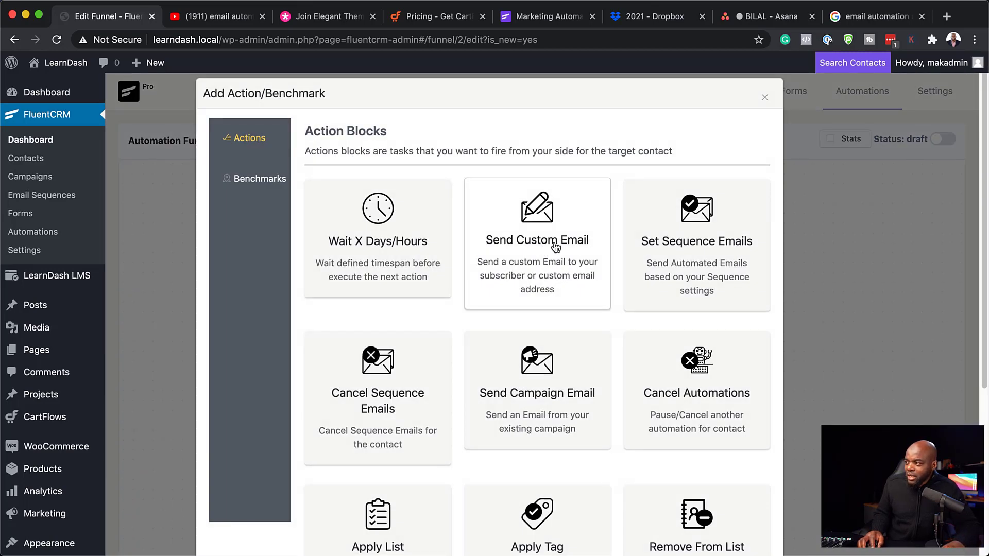
click(555, 248)
click(362, 332)
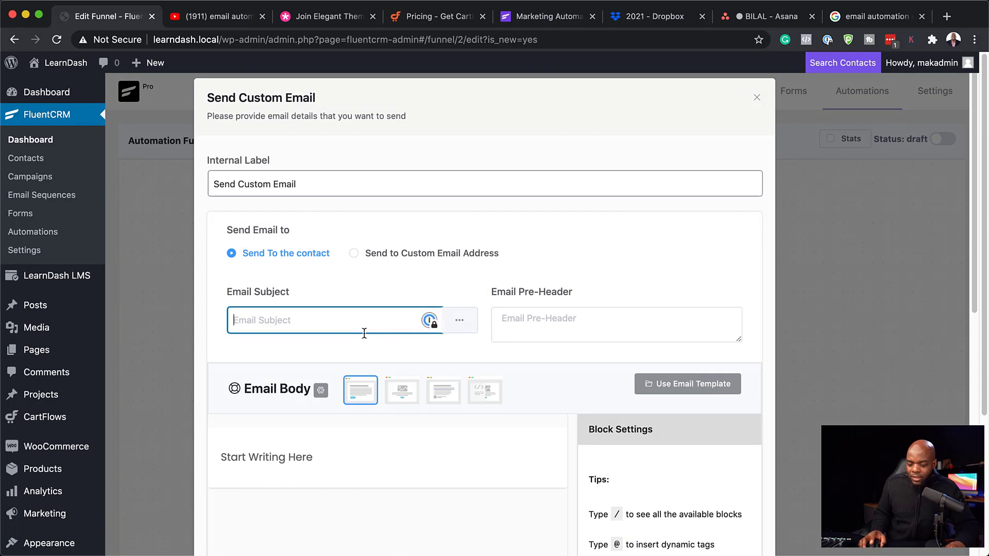
text(Thank You!)
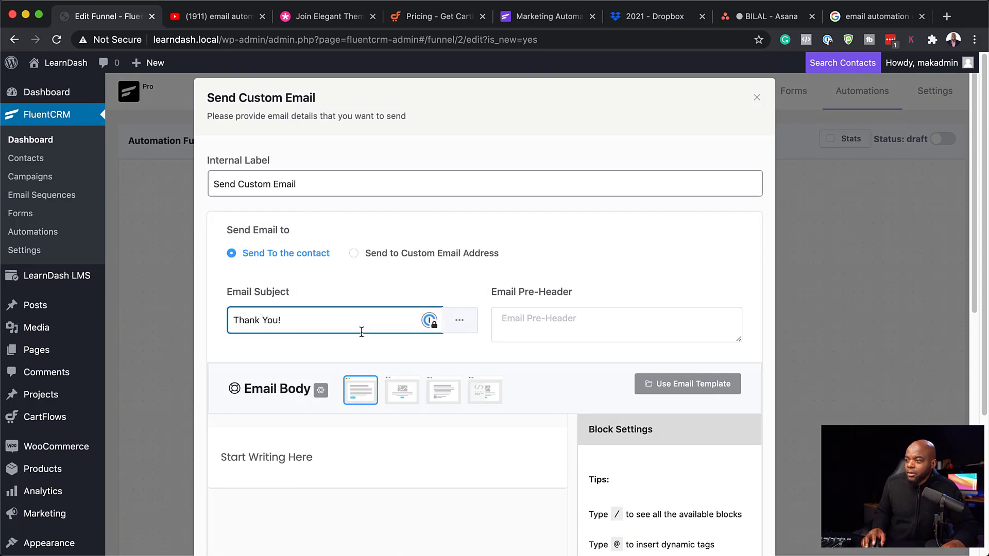
scroll(260, 448, down, 3)
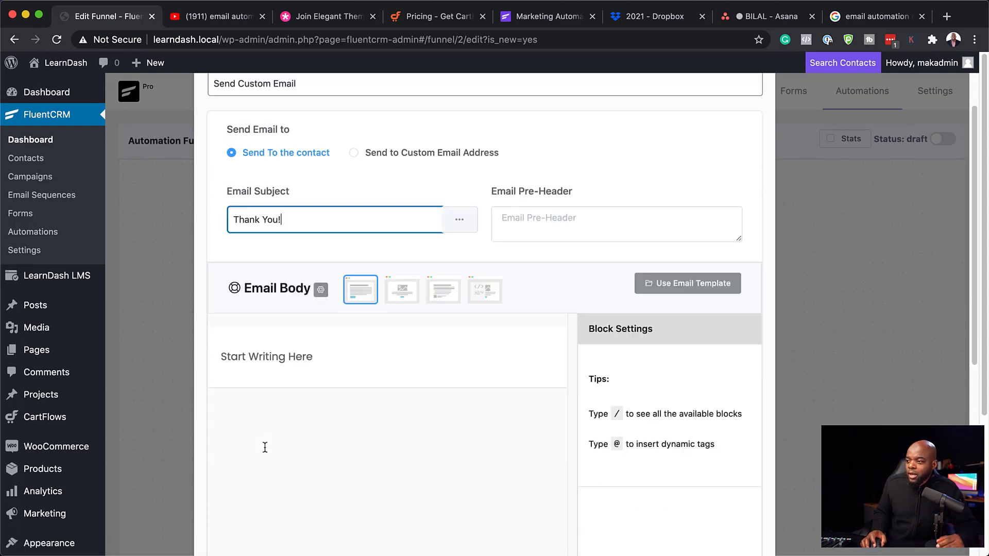
click(255, 312)
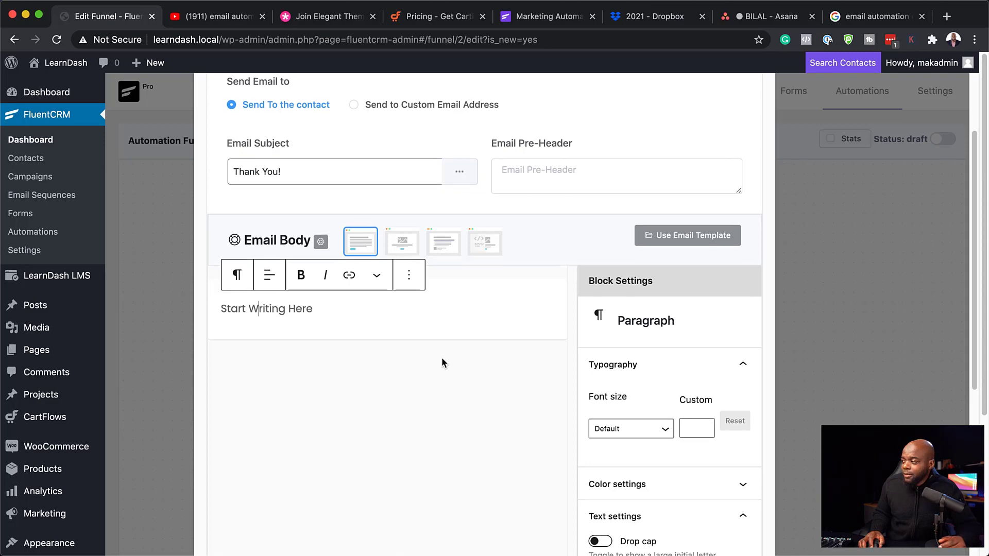
scroll(441, 359, down, 6)
click(259, 504)
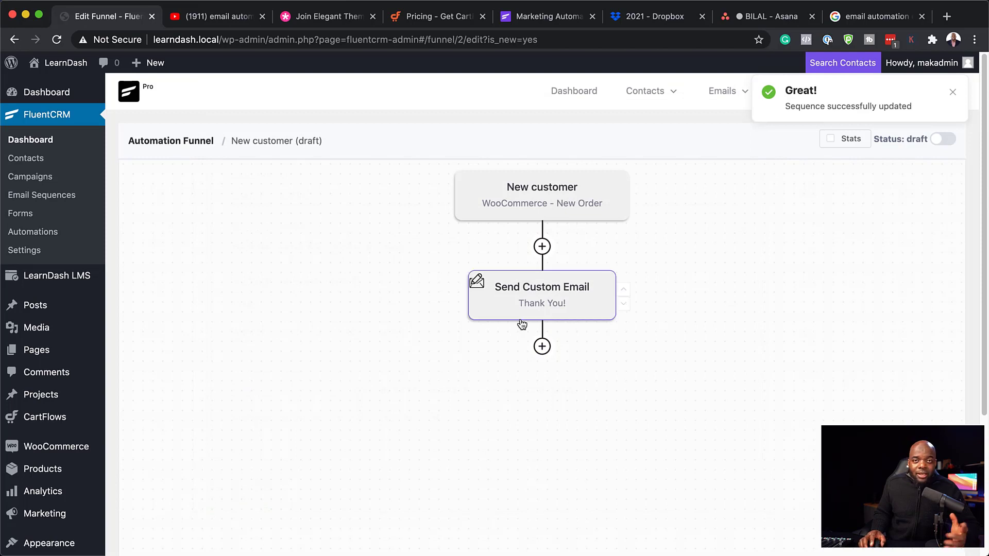
Turn on step stats and switch the New customer funnel status to published.
click(830, 139)
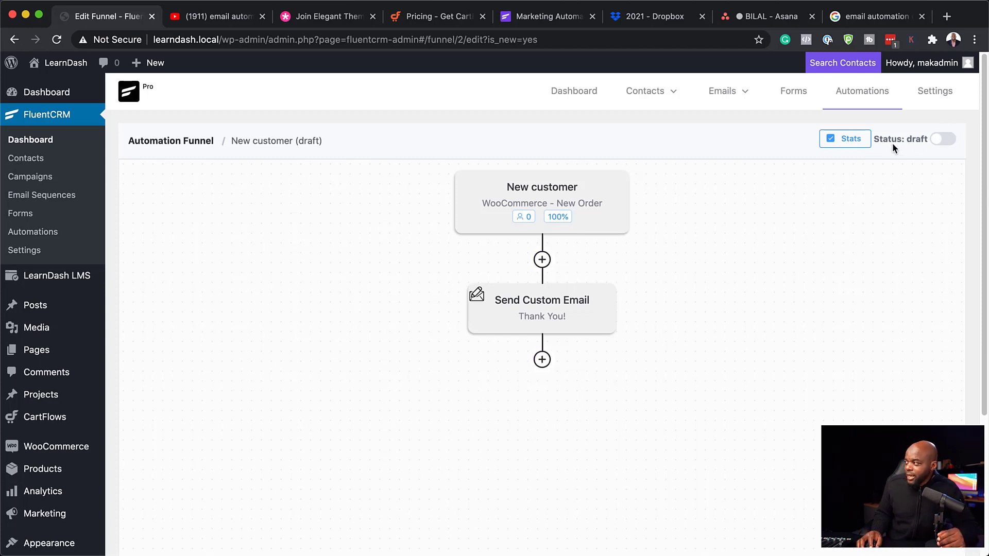
click(952, 140)
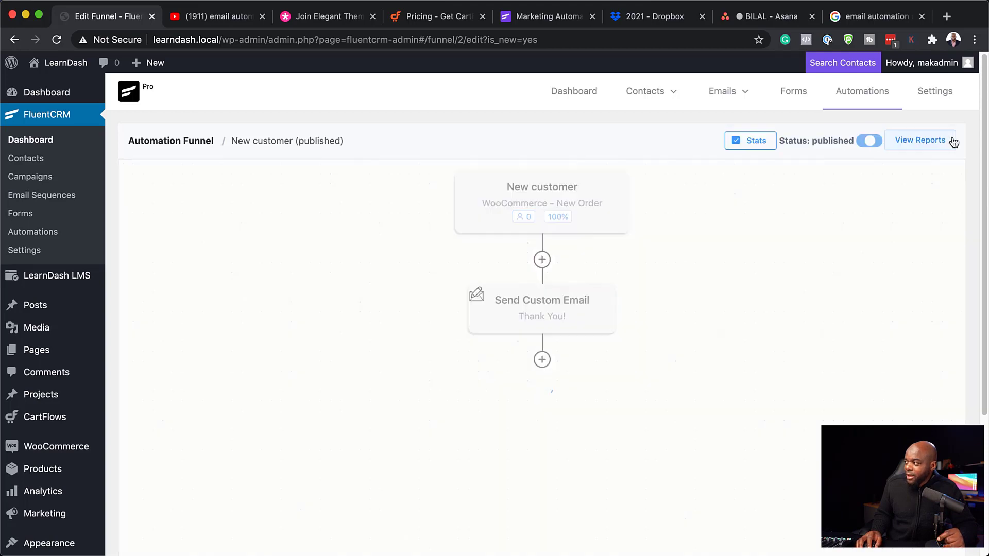